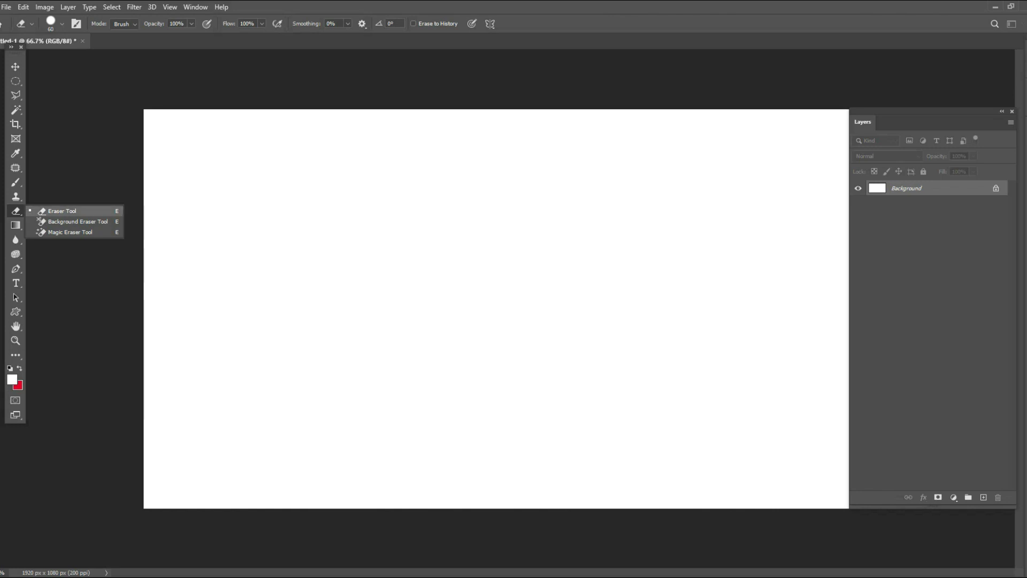
Activate the standard Eraser tool from the eraser tool group
left_click(62, 210)
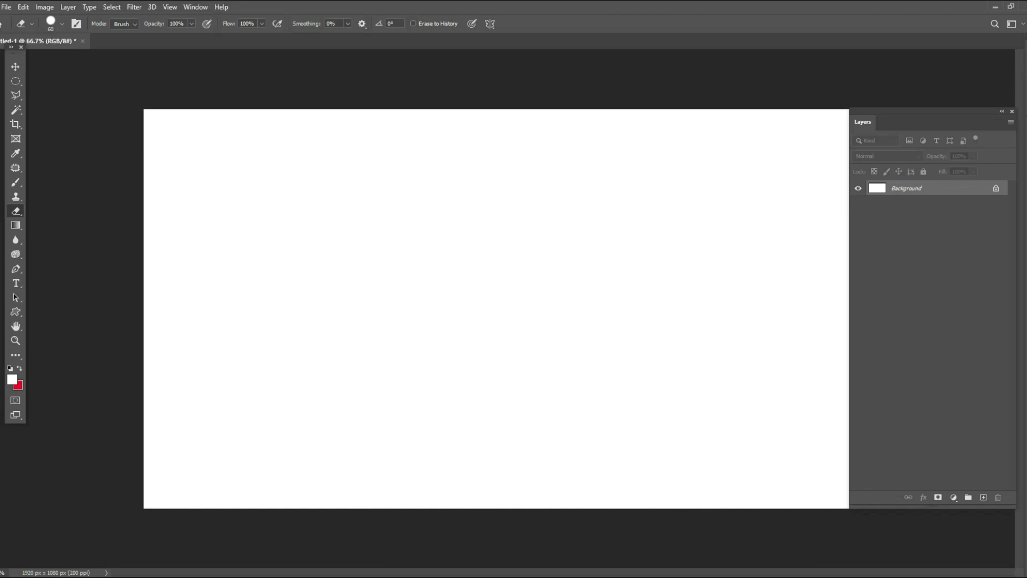
right_click(16, 211)
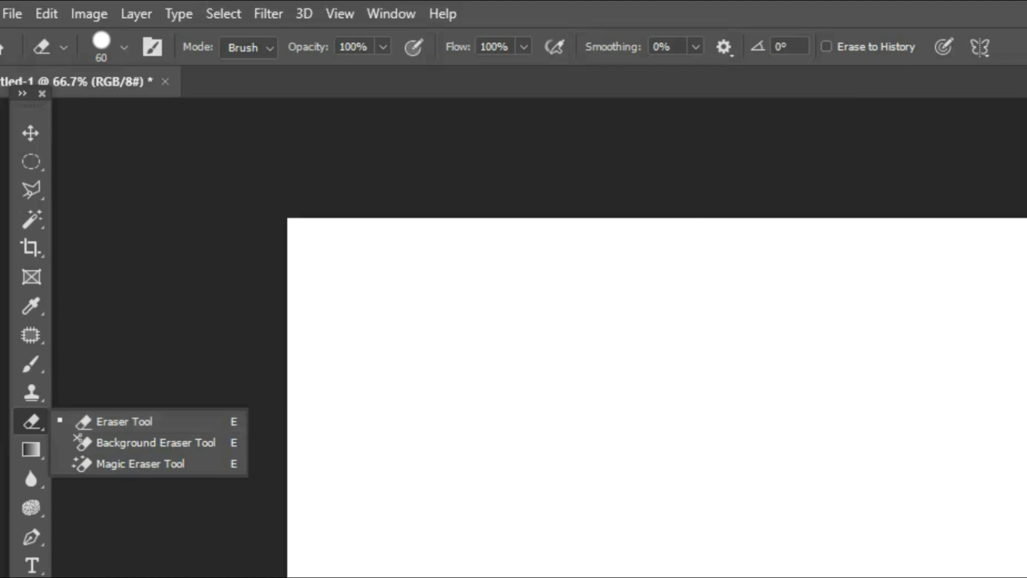
left_click(31, 422)
right_click(31, 421)
Cycle through the Background Eraser, Magic Eraser and Eraser tools, finishing on the standard Eraser
key("shift+e")
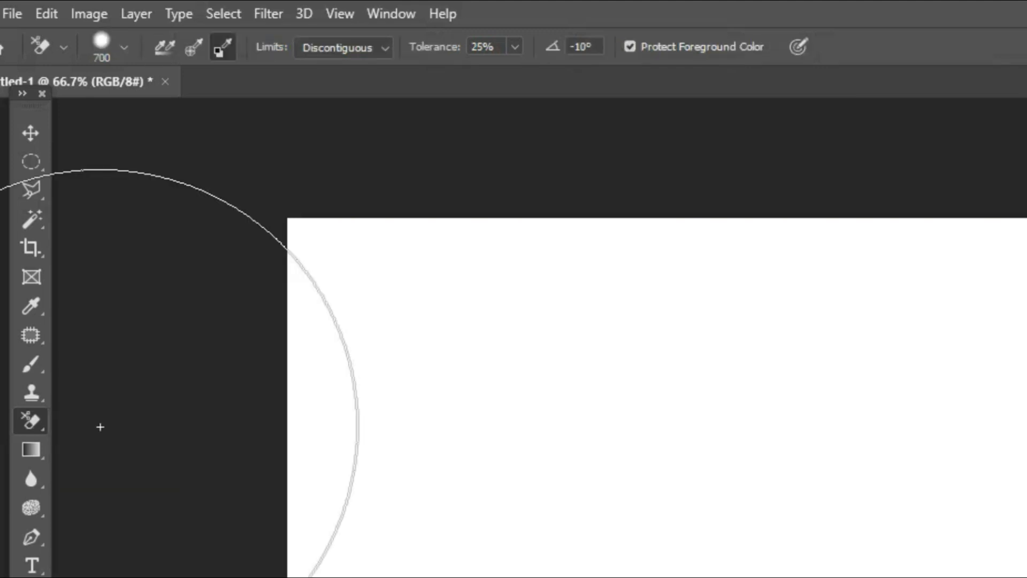
key("shift+e")
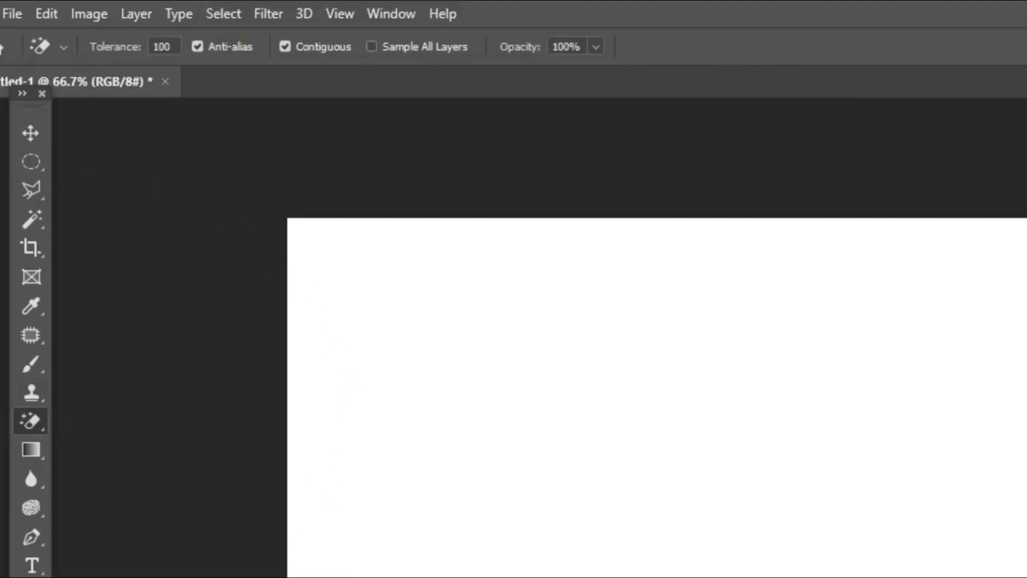
key("shift+e")
key("shift+e")
key("shift+e")
key("shift+e")
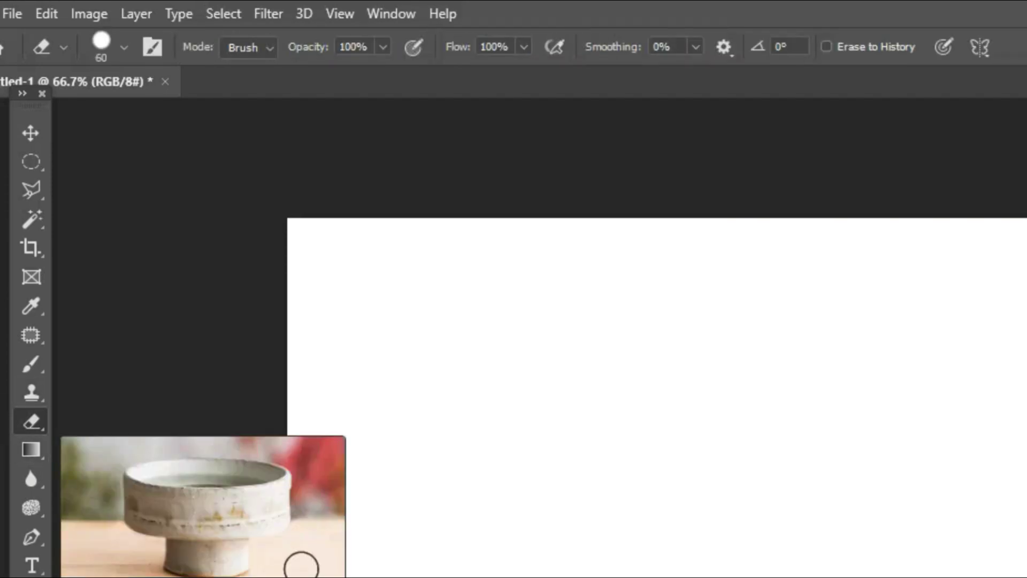
key("shift+e")
key("shift+e")
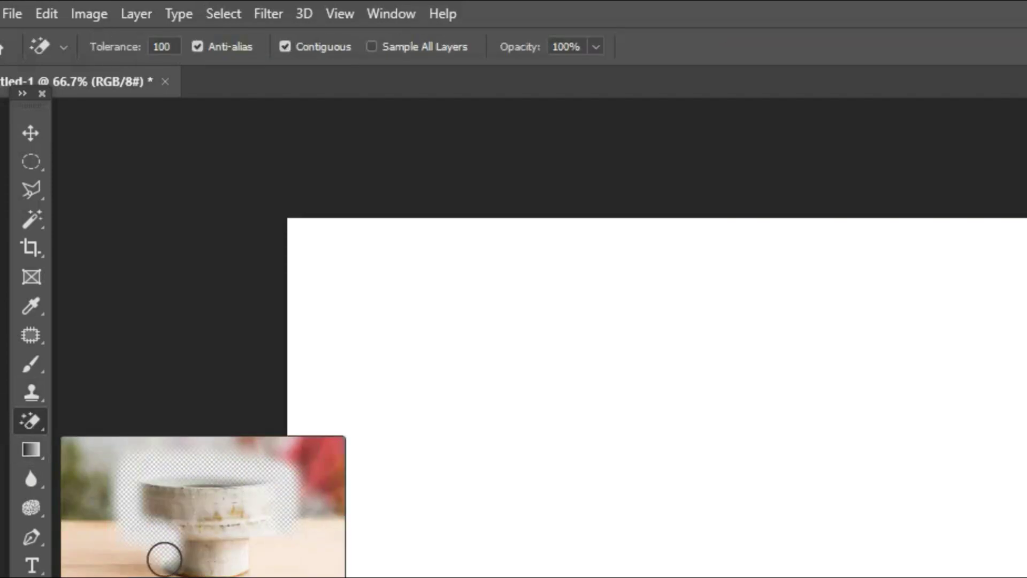
key("shift+e")
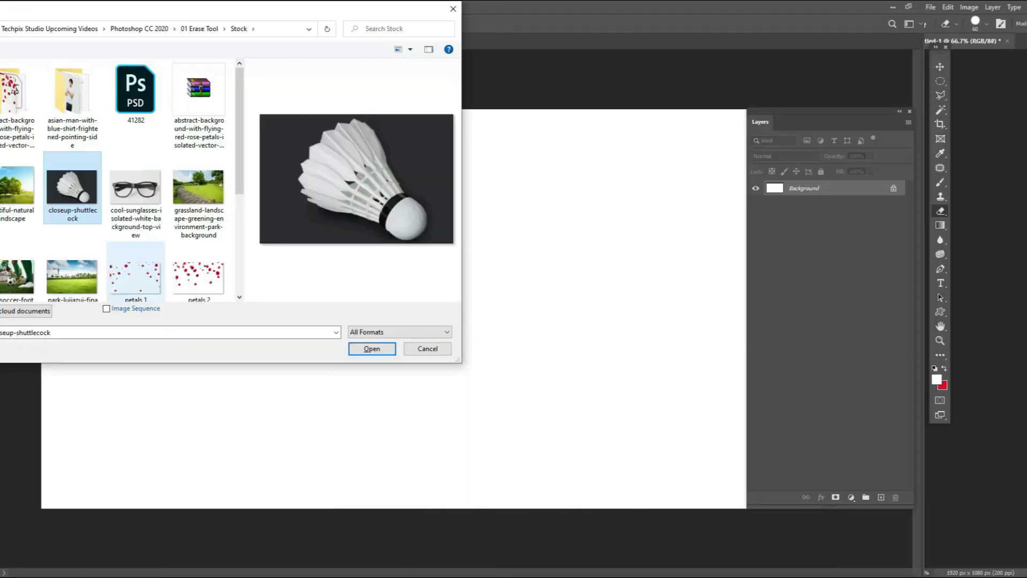
Open the images park-lujiazui-financial-centre and legs-soccer-football-player together from the Stock folder
left_click(175, 265)
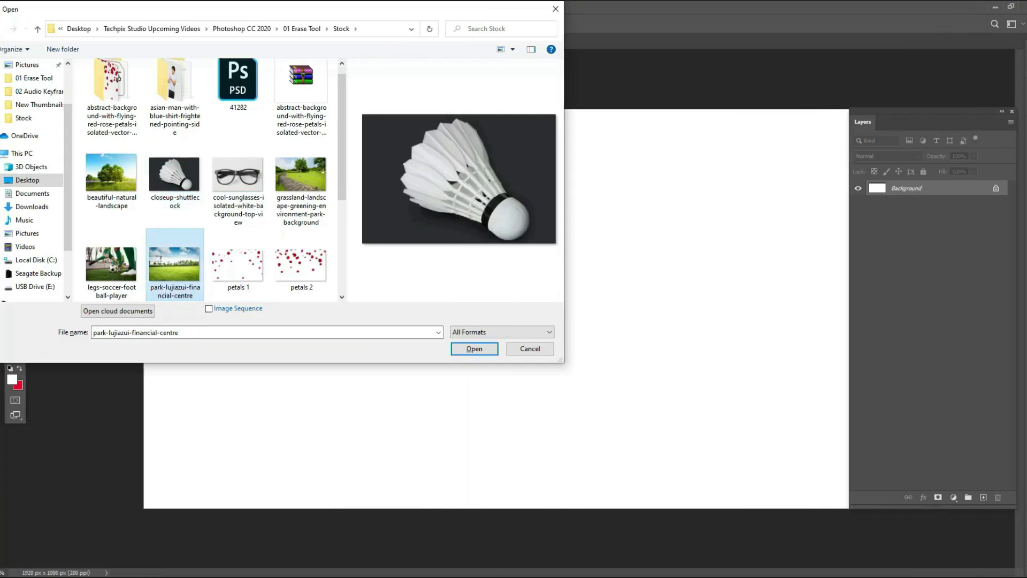
left_click(111, 265, "ctrl")
key("Return")
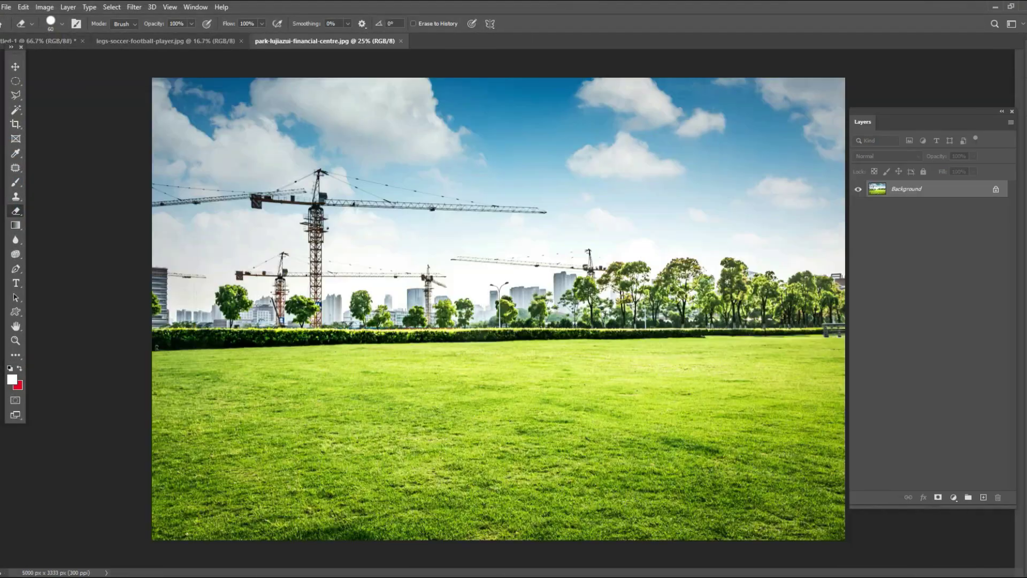
Select the soccer ball in legs-soccer-football-player.jpg with a rectangular marquee and copy the selected area
left_click(166, 41)
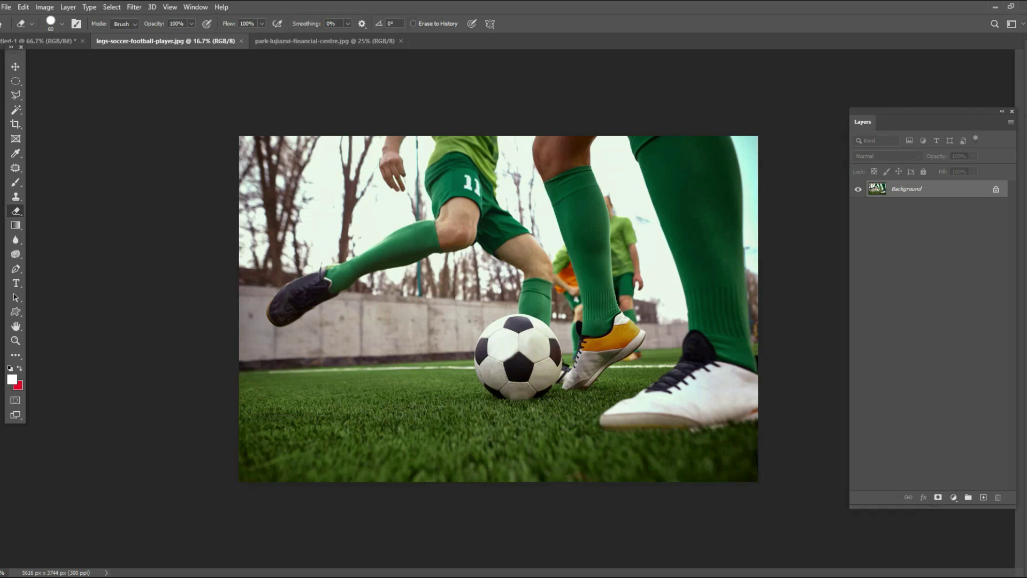
left_click_drag(286, 150, 639, 485)
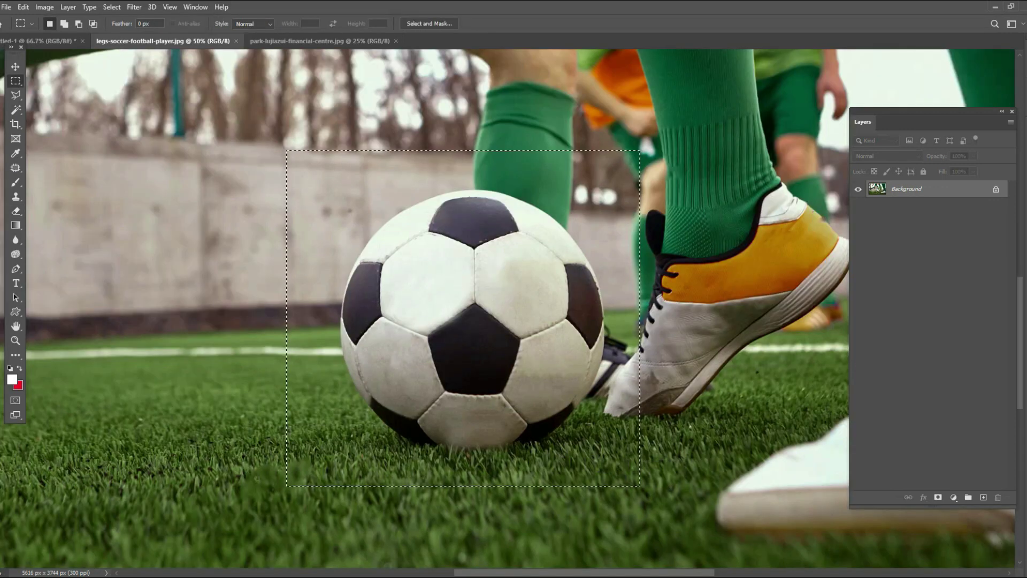
key("alt+e")
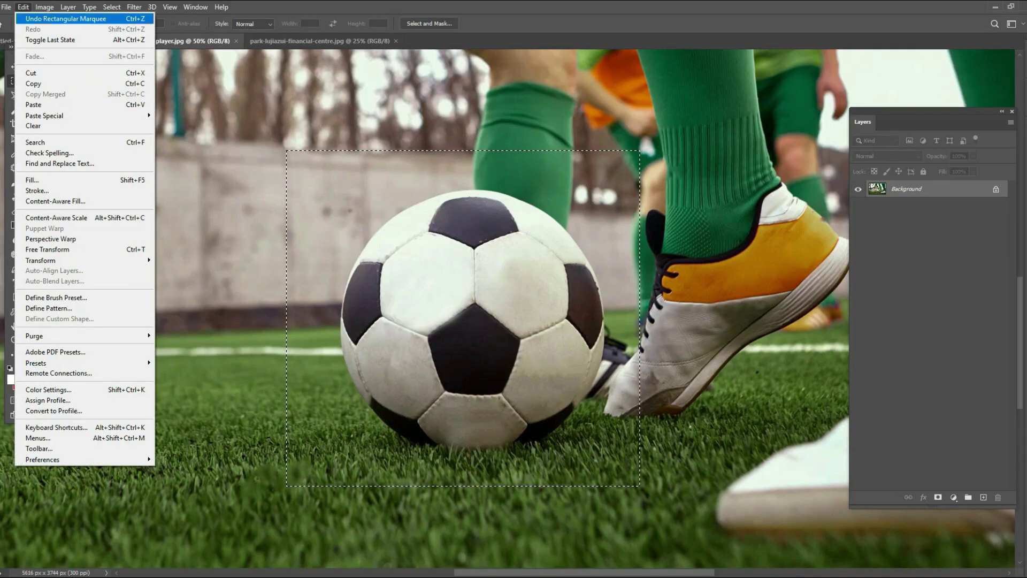
key("Down")
key("Down")
key("Down")
key("Down")
key("Down")
key("Return")
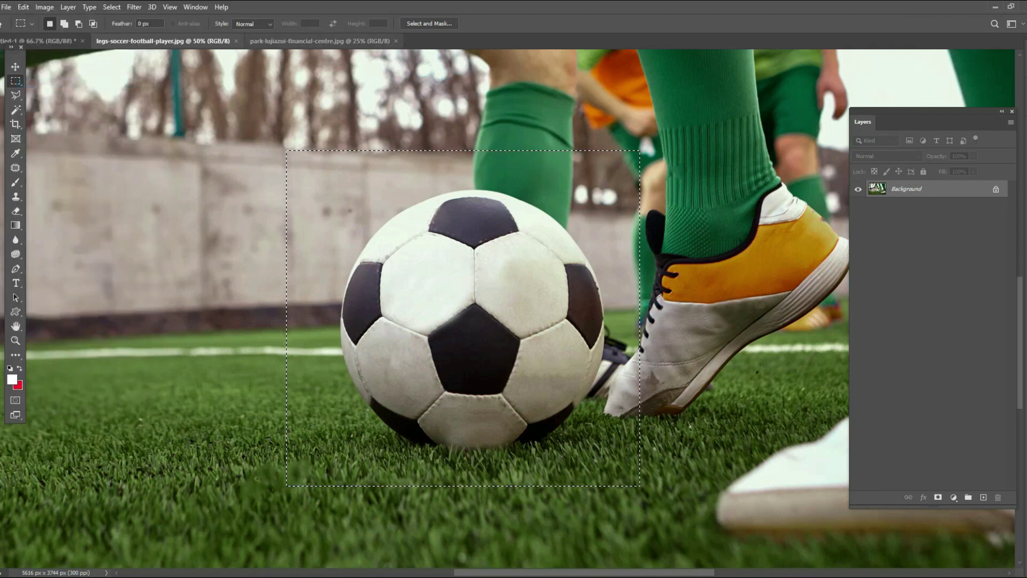
Paste the copied soccer ball into park-lujiazui-financial-centre.jpg as a new layer
key("ctrl+Tab")
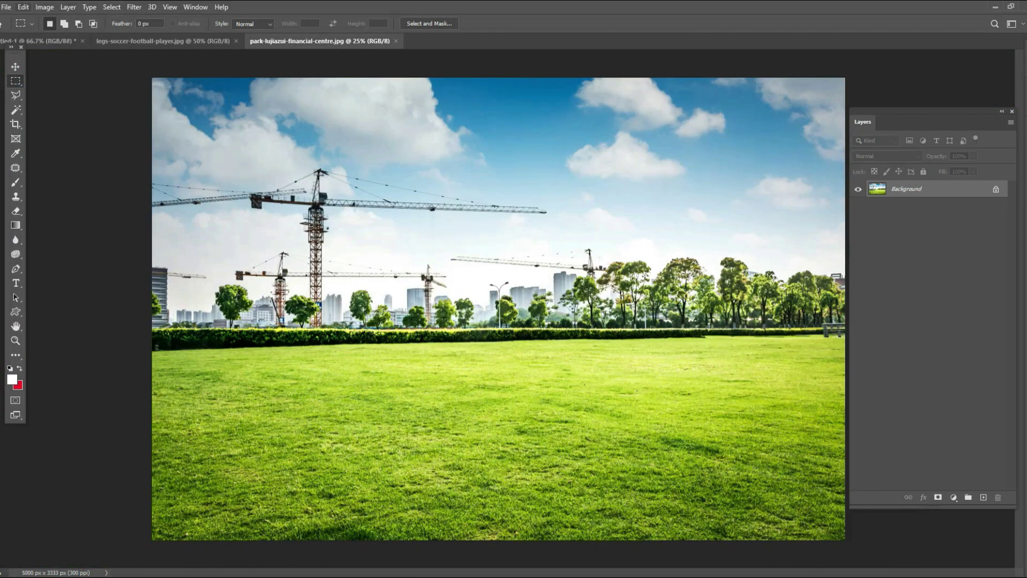
key("alt+e")
key("Down")
key("Down")
key("Down")
key("Down")
key("Down")
key("Down")
key("Down")
key("Return")
Move the pasted soccer ball down onto the lawn and scale it down with Free Transform
key("v")
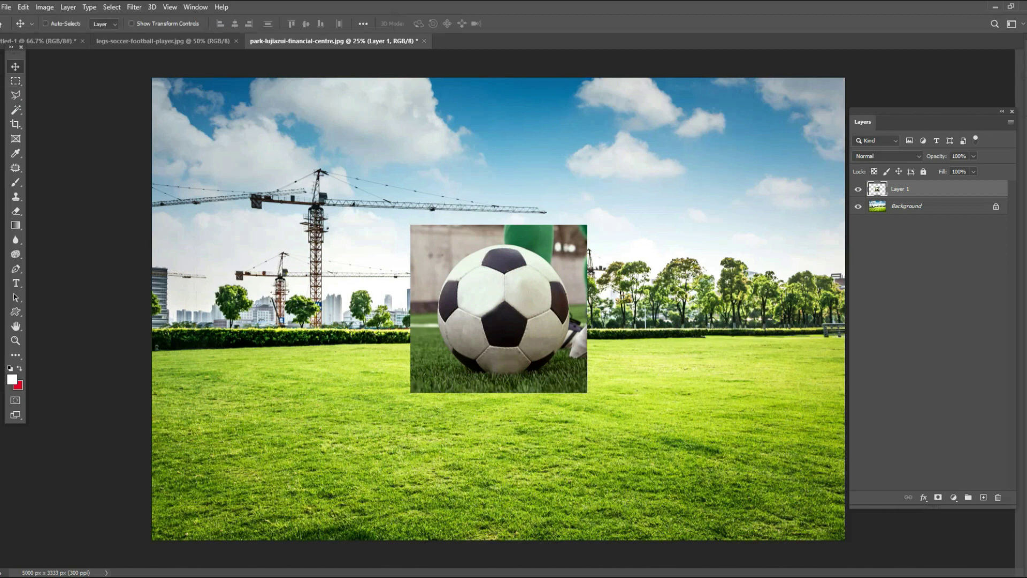
left_click_drag(497, 227, 355, 357)
key("ctrl+t")
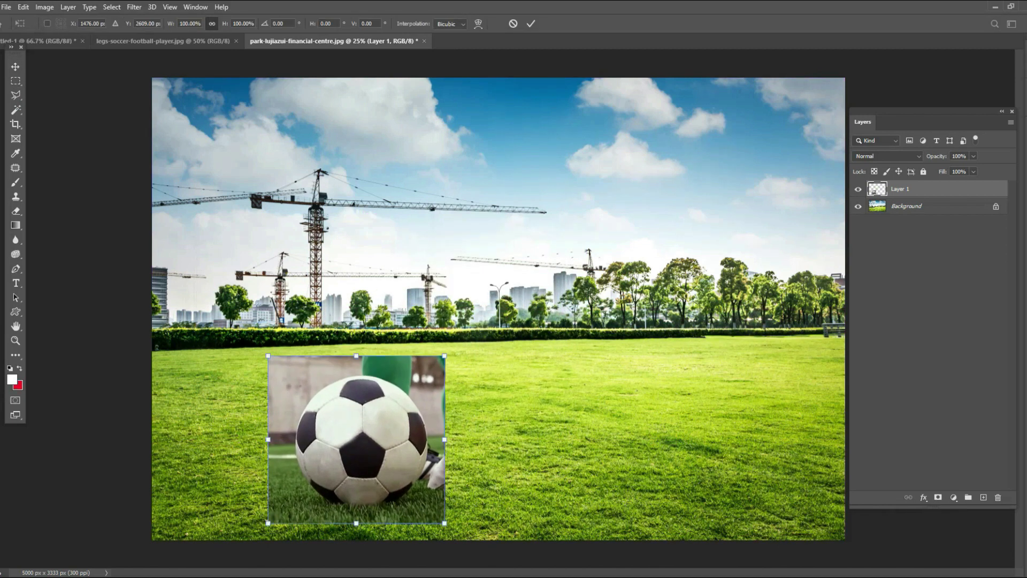
left_click_drag(269, 356, 501, 107)
key("Return")
Set the Eraser brush size to 187 px at 100% hardness and erase the pasted image's upper-left corner
key("ctrl+plus")
key("ctrl+plus")
key("ctrl+plus")
key("ctrl+plus")
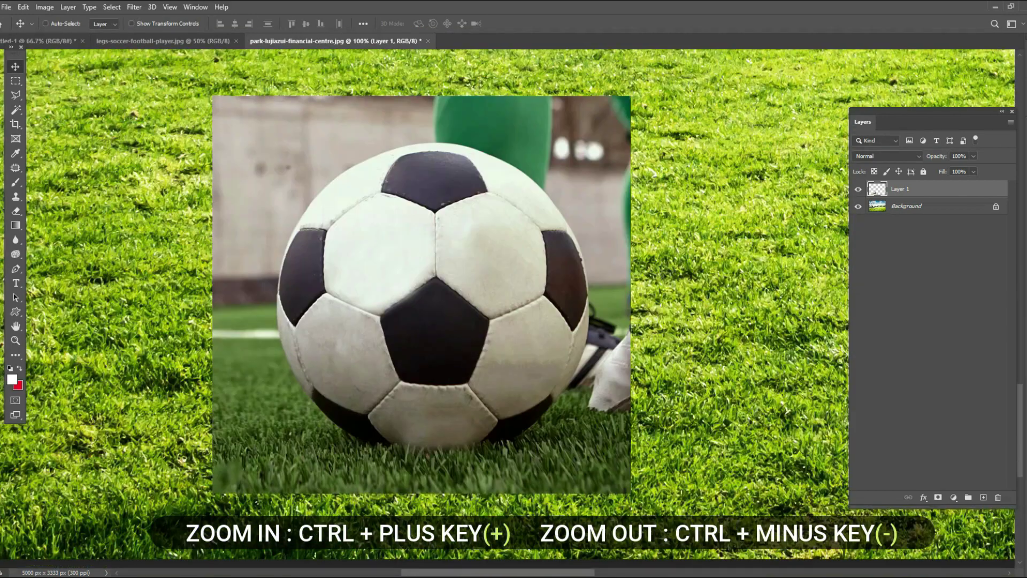
right_click(15, 211)
left_click(60, 212)
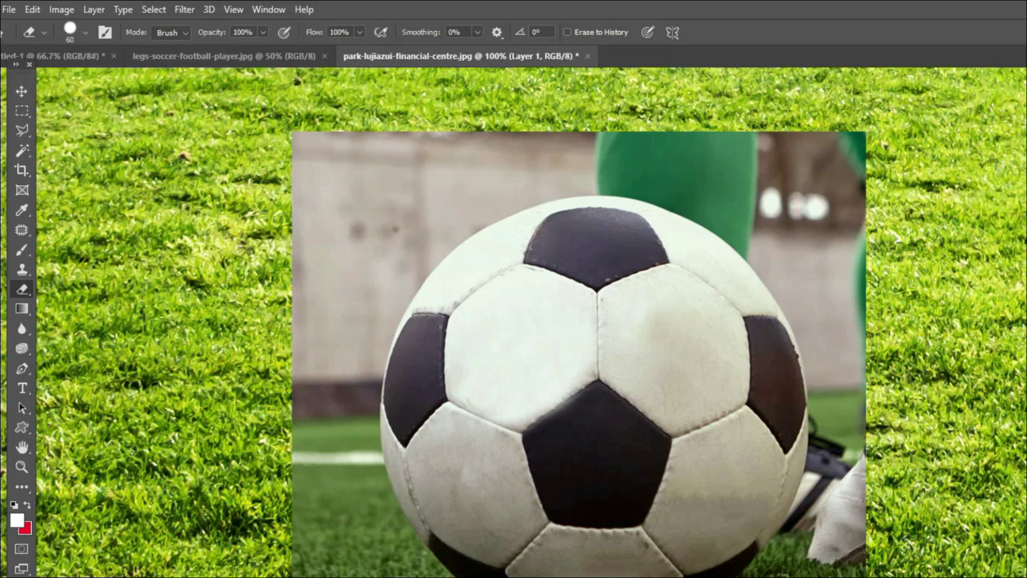
left_click(85, 32)
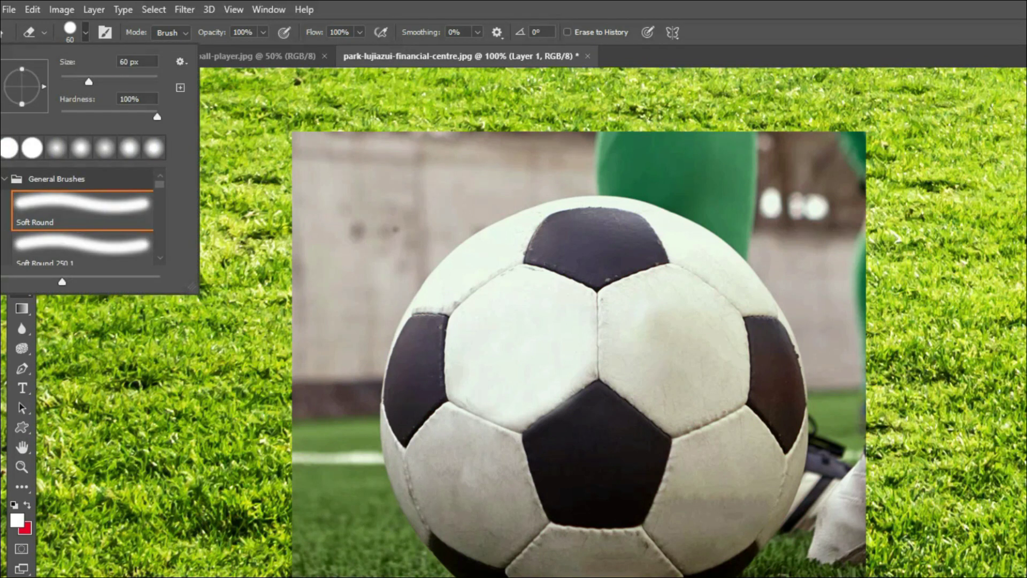
mouse_move(89, 81)
left_mouse_down()
mouse_move(124, 82)
mouse_move(69, 81)
mouse_move(88, 81)
mouse_move(79, 82)
left_mouse_up()
left_click_drag(79, 81, 129, 81)
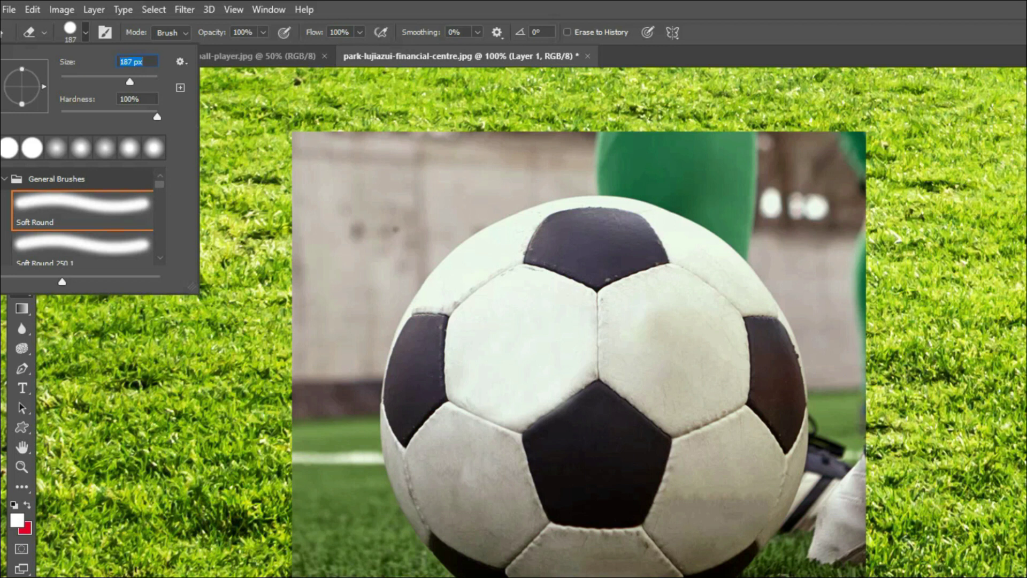
left_click(324, 176)
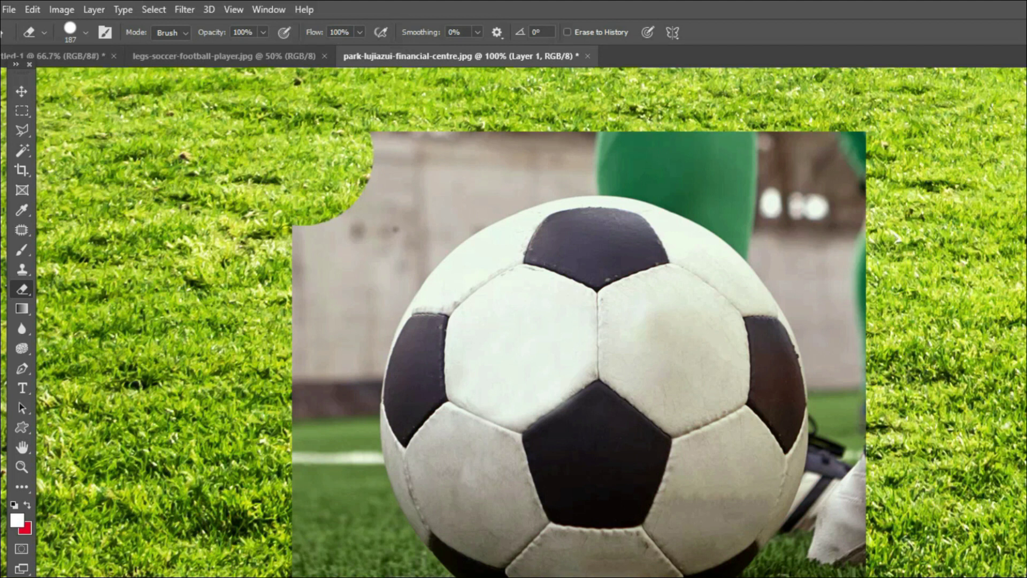
Lower the eraser hardness to its minimum and erase the pasted image's upper-right corner with a soft edge
left_click(86, 33)
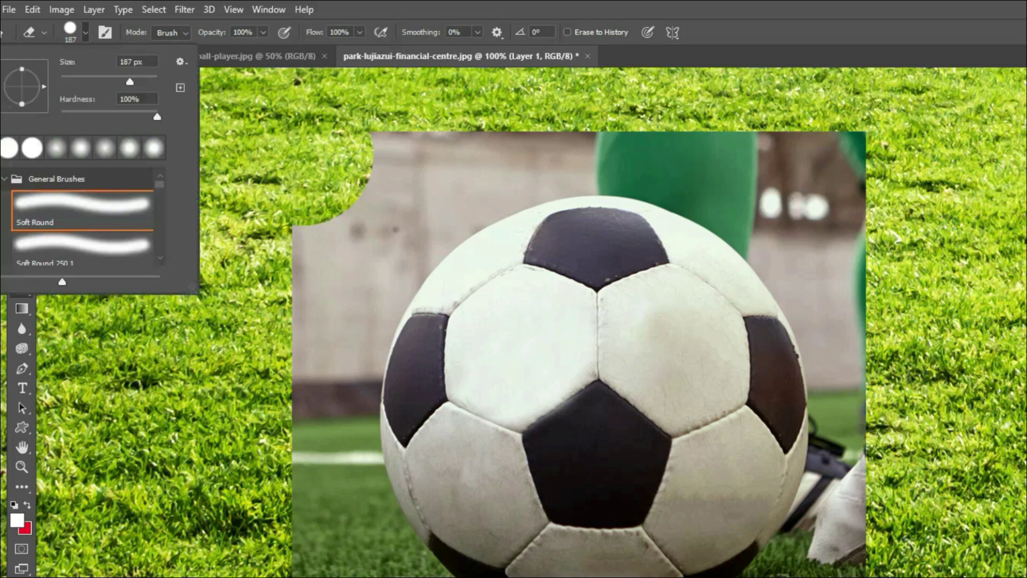
left_click_drag(157, 117, 60, 116)
left_click(849, 154)
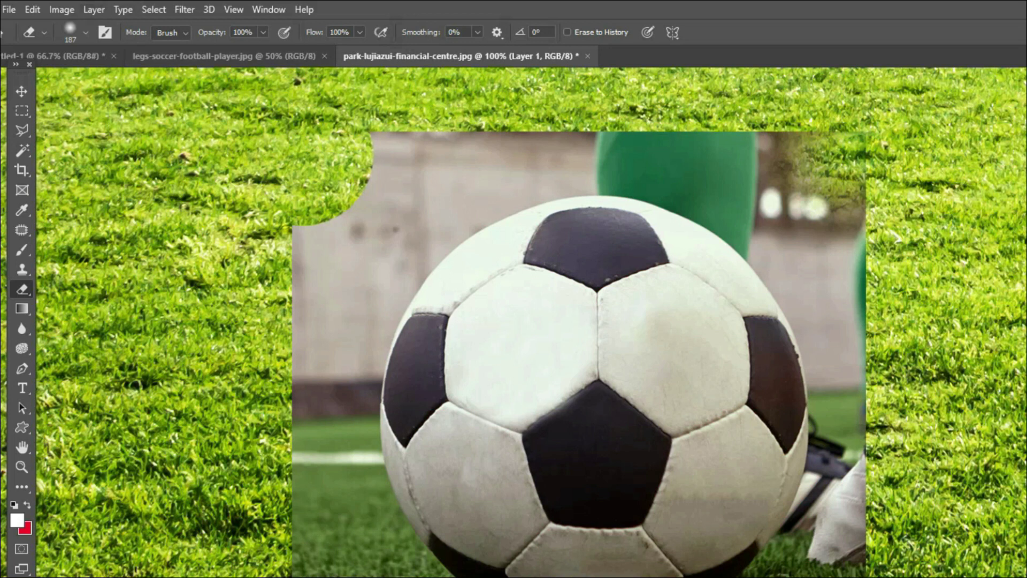
Set the eraser hardness to 25% and erase the background at the ball's upper right
left_click(86, 33)
left_click_drag(62, 117, 158, 117)
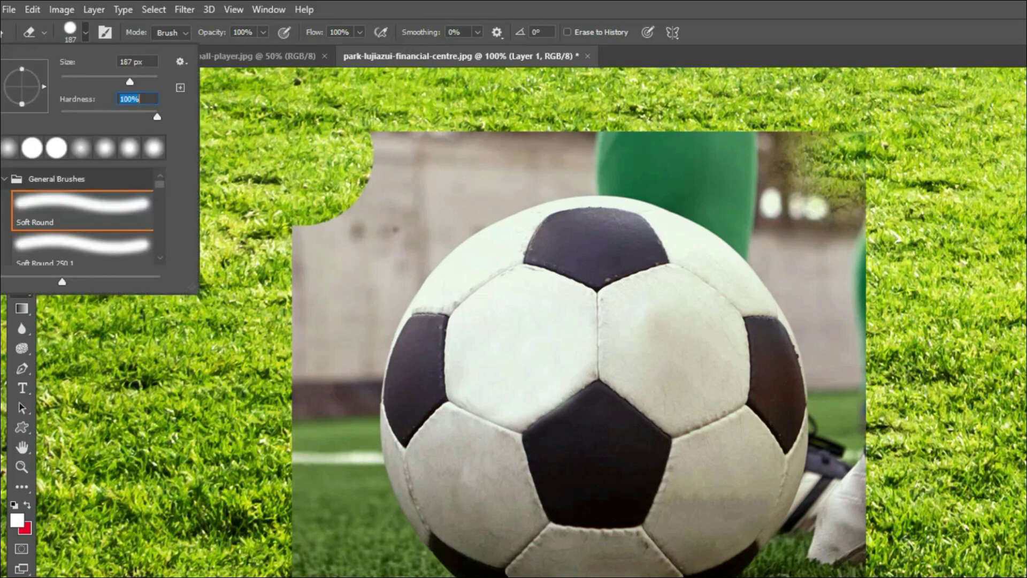
key("shift+bracketleft")
key("shift+bracketleft")
key("shift+bracketleft")
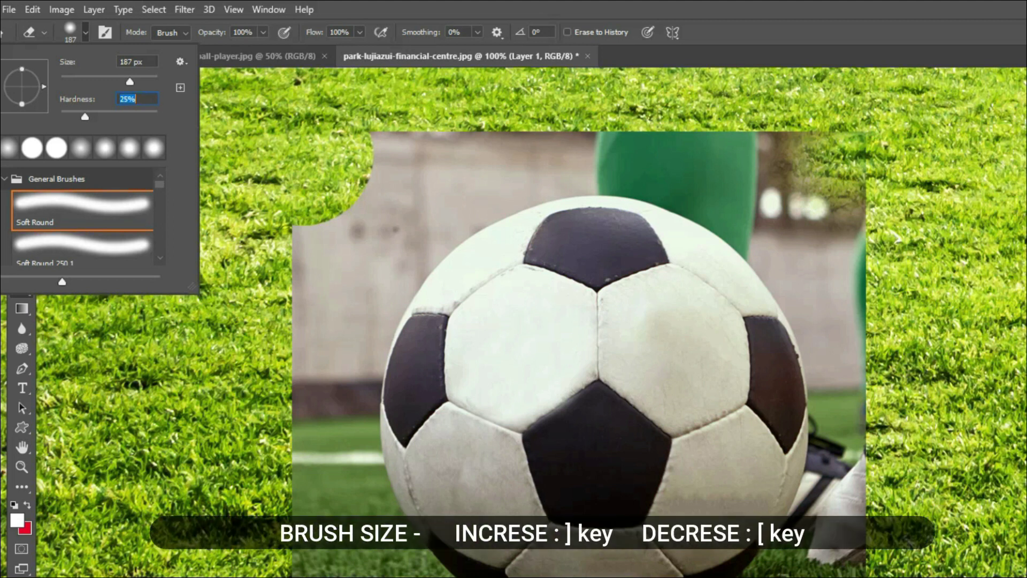
mouse_move(838, 177)
left_mouse_down()
mouse_move(824, 198)
mouse_move(743, 174)
left_mouse_up()
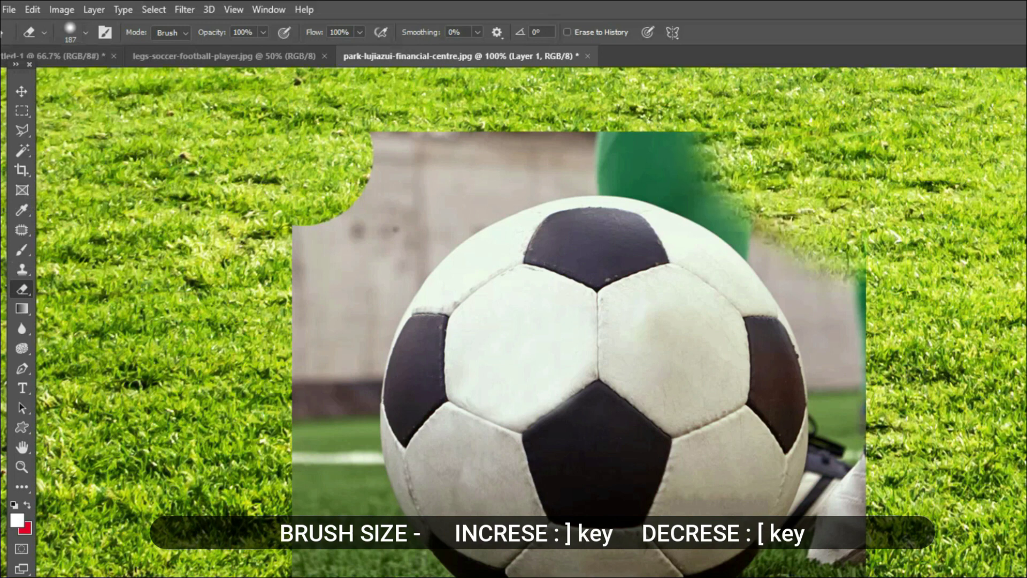
Reduce the eraser brush to 100 px and erase the outer background around the soccer ball
key("bracketleft")
key("bracketleft")
key("bracketleft")
key("bracketleft")
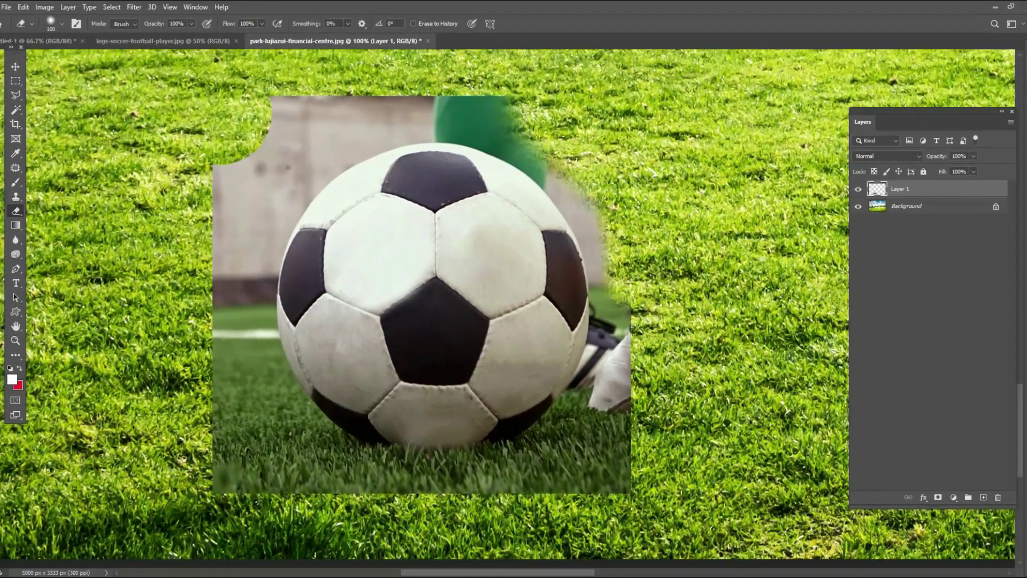
mouse_move(658, 527)
left_mouse_down()
mouse_move(652, 264)
mouse_move(464, 140)
mouse_move(270, 158)
mouse_move(225, 331)
mouse_move(273, 476)
left_mouse_up()
Reduce the eraser brush to 30 px and erase the background closely along the ball's right and upper edges
key("ctrl+plus")
key("bracketleft")
key("bracketleft")
mouse_move(636, 492)
left_mouse_down()
mouse_move(685, 396)
mouse_move(695, 332)
mouse_move(689, 251)
mouse_move(671, 161)
mouse_move(594, 62)
left_mouse_up()
mouse_move(700, 203)
left_mouse_down()
mouse_move(705, 425)
mouse_move(641, 559)
left_mouse_up()
left_click_drag(615, 256, 635, 459)
mouse_move(599, 299)
left_mouse_down()
mouse_move(505, 231)
mouse_move(380, 205)
mouse_move(308, 208)
left_mouse_up()
mouse_move(305, 219)
left_mouse_down()
mouse_move(504, 177)
mouse_move(463, 181)
mouse_move(423, 211)
mouse_move(305, 256)
left_mouse_up()
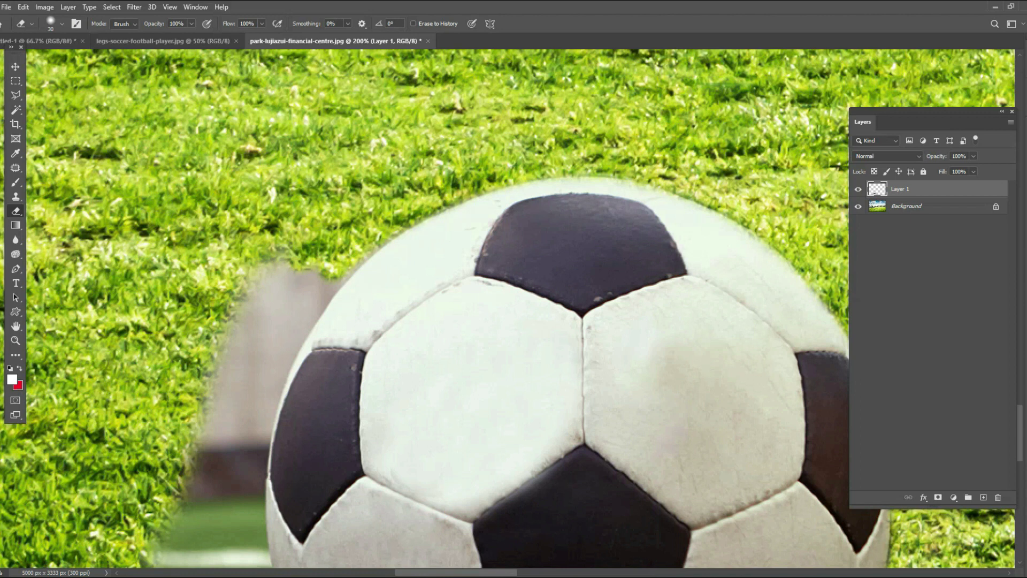
Erase the remaining wall and grass along the ball's left edge, keeping the grass directly beneath the ball
mouse_move(380, 246)
left_mouse_down()
mouse_move(332, 278)
mouse_move(267, 352)
mouse_move(256, 401)
mouse_move(252, 268)
left_mouse_up()
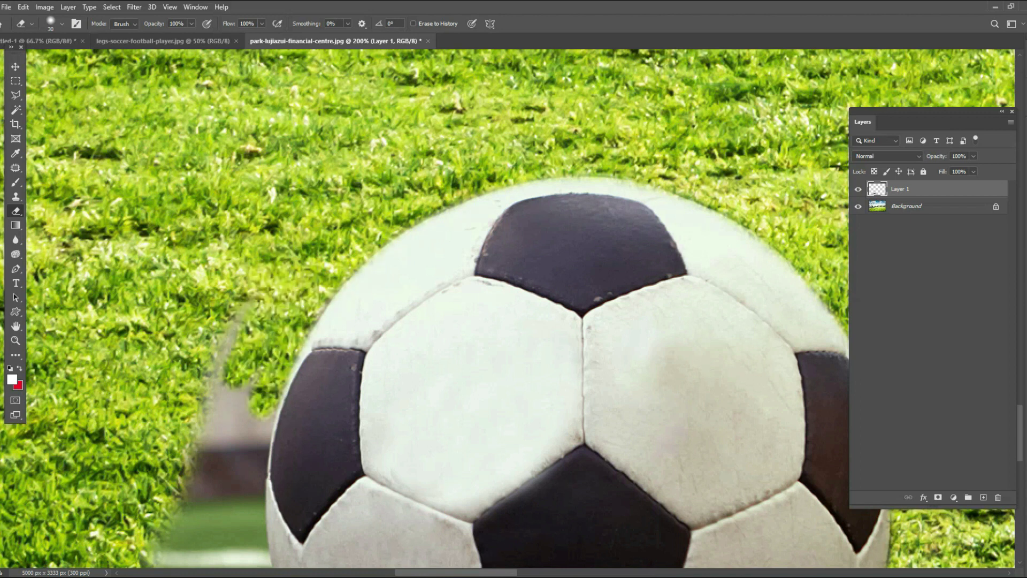
left_click_drag(234, 324, 215, 377)
mouse_move(235, 390)
left_mouse_down()
mouse_move(325, 160)
mouse_move(341, 232)
mouse_move(333, 300)
left_mouse_up()
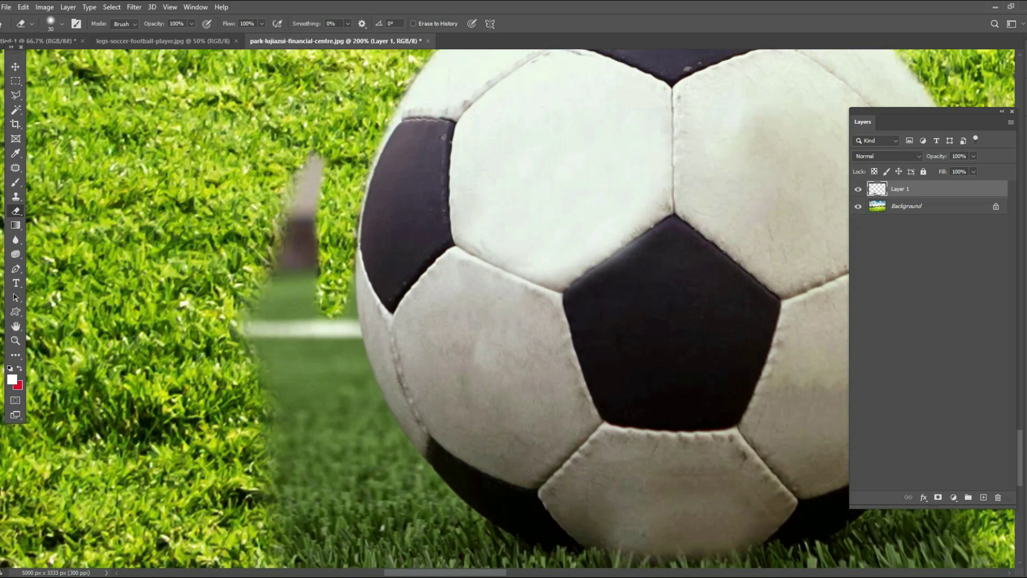
mouse_move(315, 157)
left_mouse_down()
mouse_move(297, 345)
mouse_move(341, 326)
mouse_move(380, 449)
mouse_move(304, 380)
mouse_move(278, 481)
mouse_move(331, 524)
left_mouse_up()
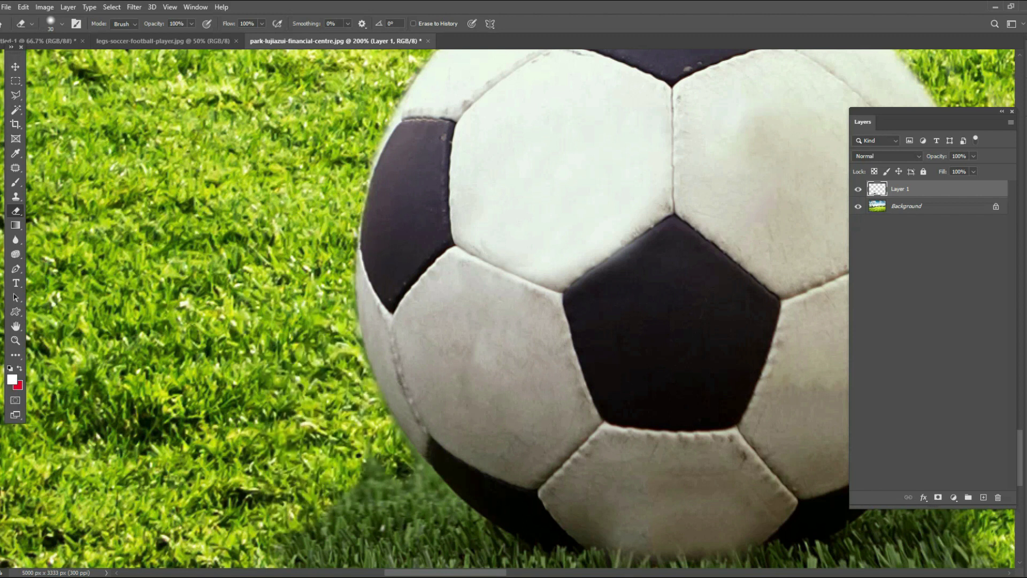
left_click_drag(369, 461, 279, 537)
Enlarge the eraser brush to 125 px and lower its hardness for a softer edge
key("ctrl+minus")
key("ctrl+minus")
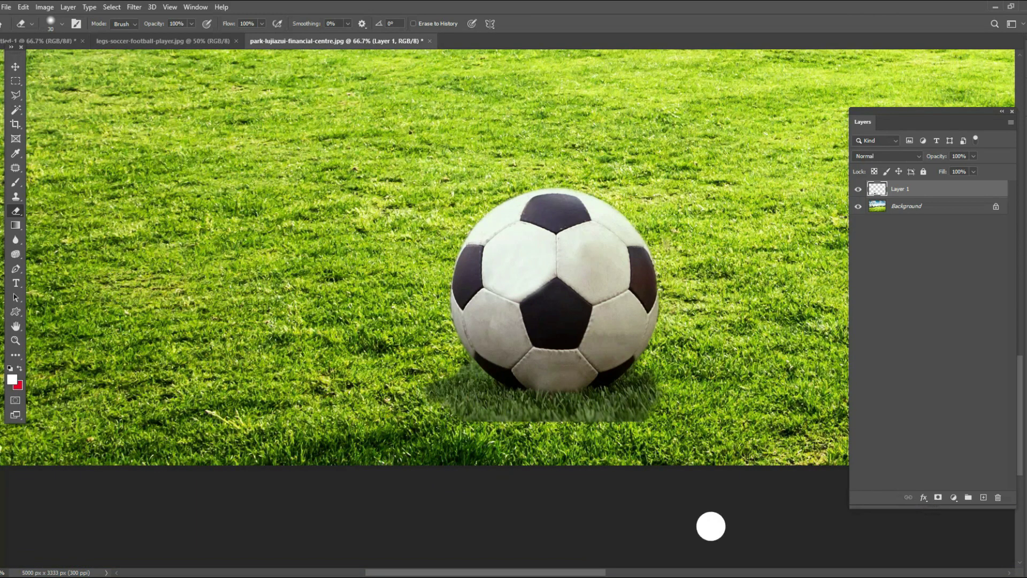
key("bracketright")
key("bracketright")
key("bracketright")
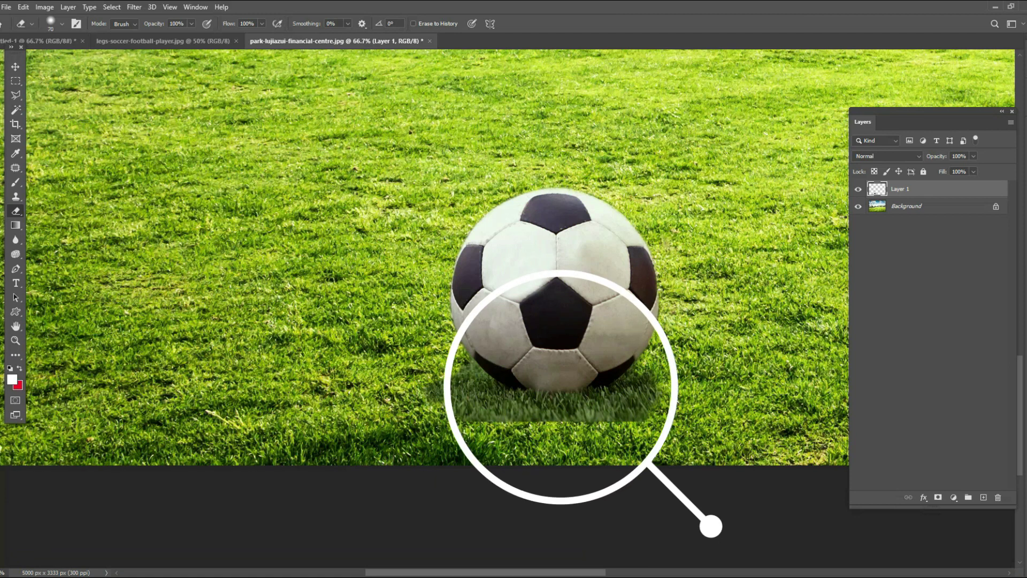
key("bracketright")
key("bracketright")
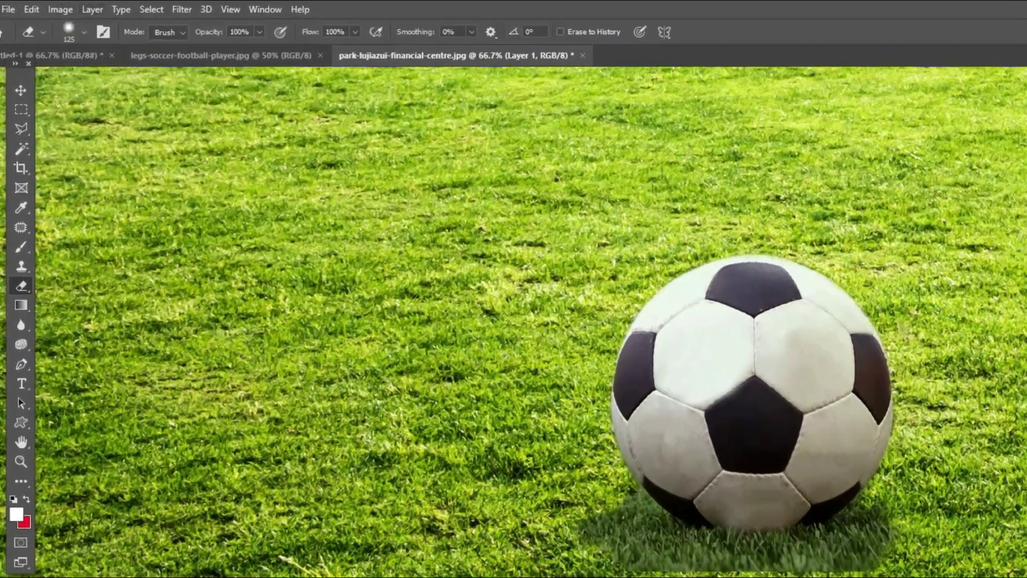
left_click(62, 23)
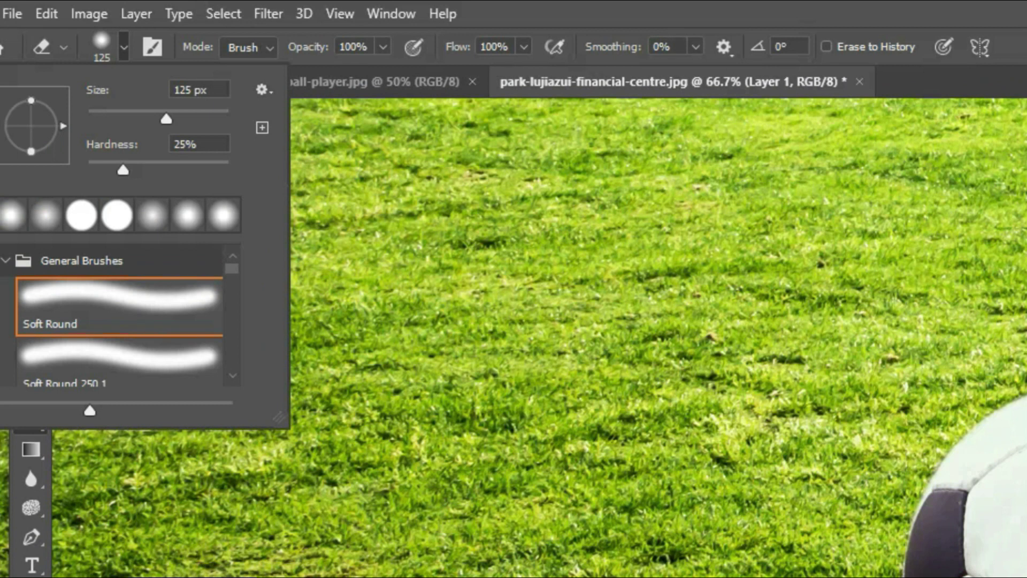
left_click_drag(123, 169, 101, 169)
key("Return")
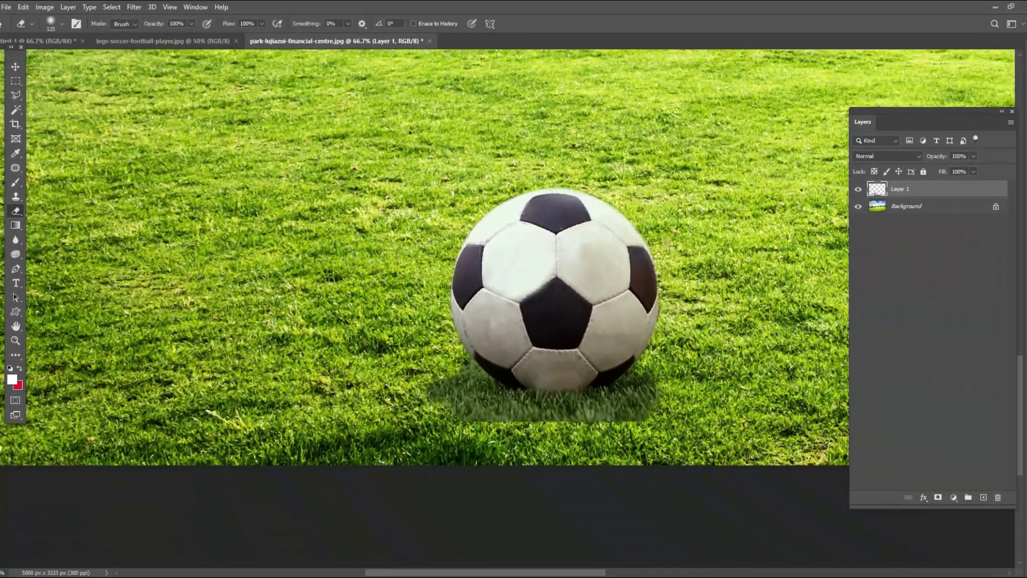
Erase the leftover darker grass beneath the ball with the soft eraser, enlarging the brush to 300 px
mouse_move(645, 430)
left_mouse_down()
mouse_move(550, 443)
mouse_move(447, 415)
mouse_move(556, 441)
mouse_move(637, 432)
left_mouse_up()
key("bracketright")
key("bracketright")
key("bracketright")
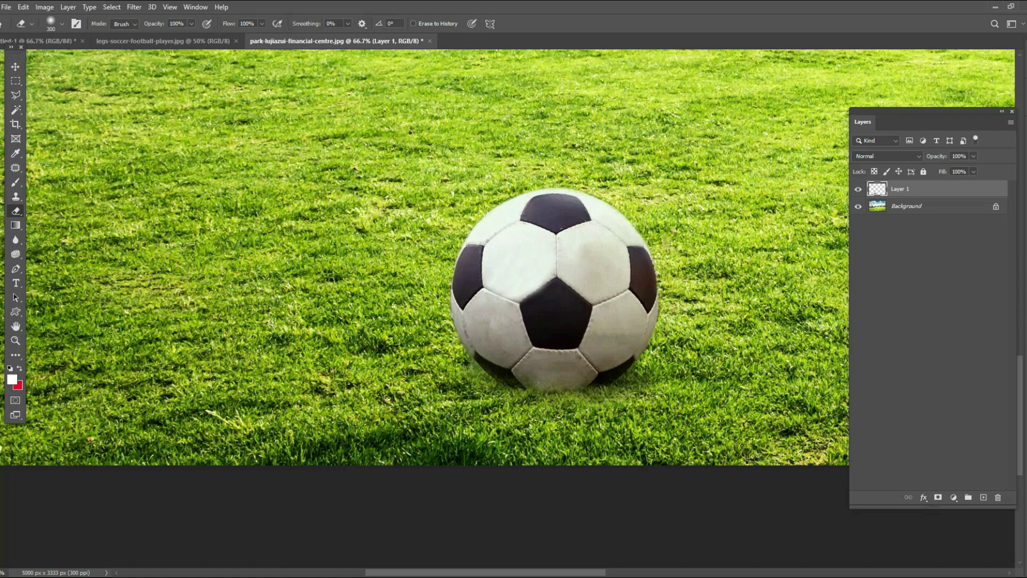
Select the ball's layer with the Move tool and reposition the ball on the lawn
key("v")
right_click(550, 251)
left_click(566, 258)
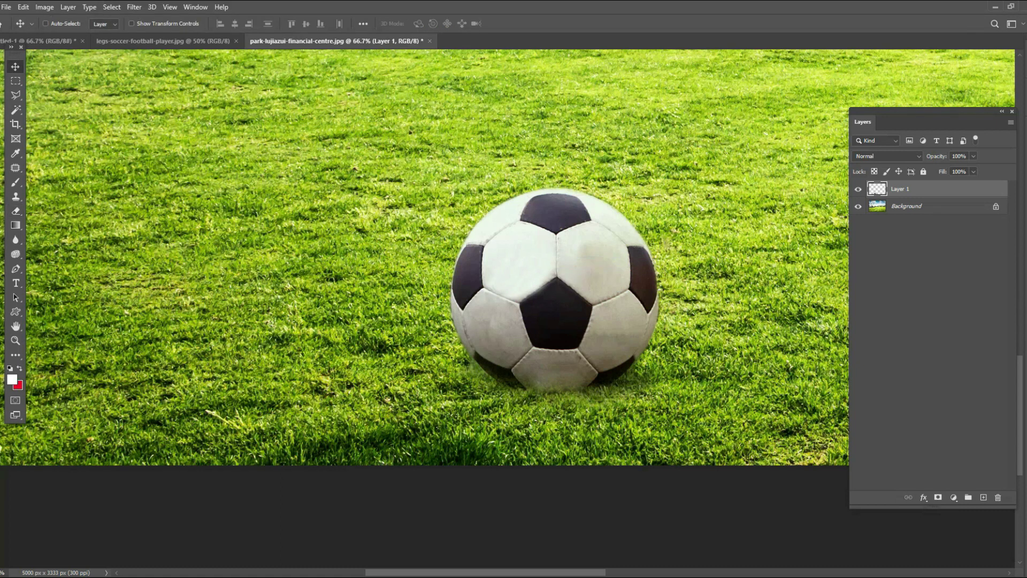
left_click_drag(570, 294, 537, 281)
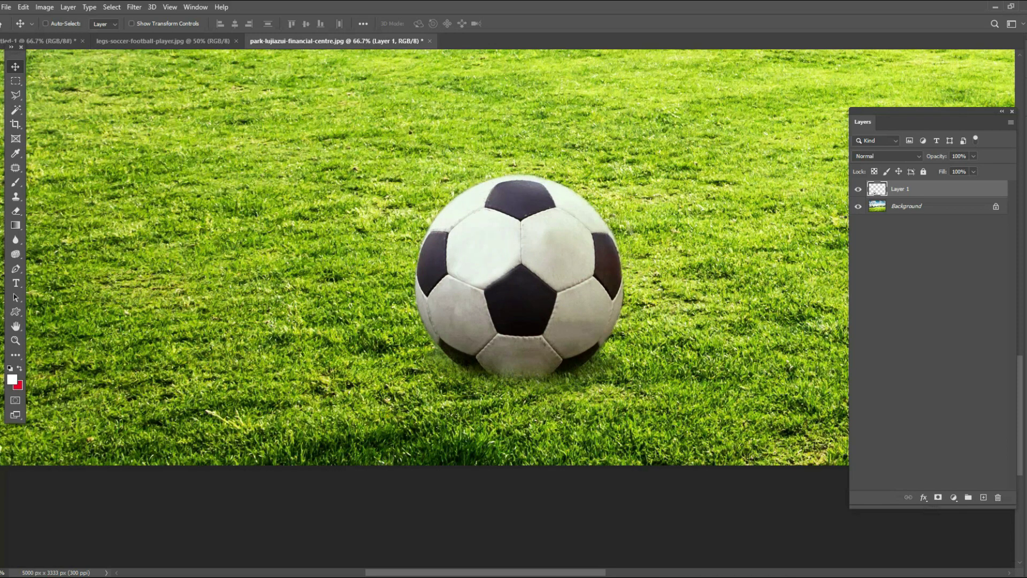
right_click(528, 313)
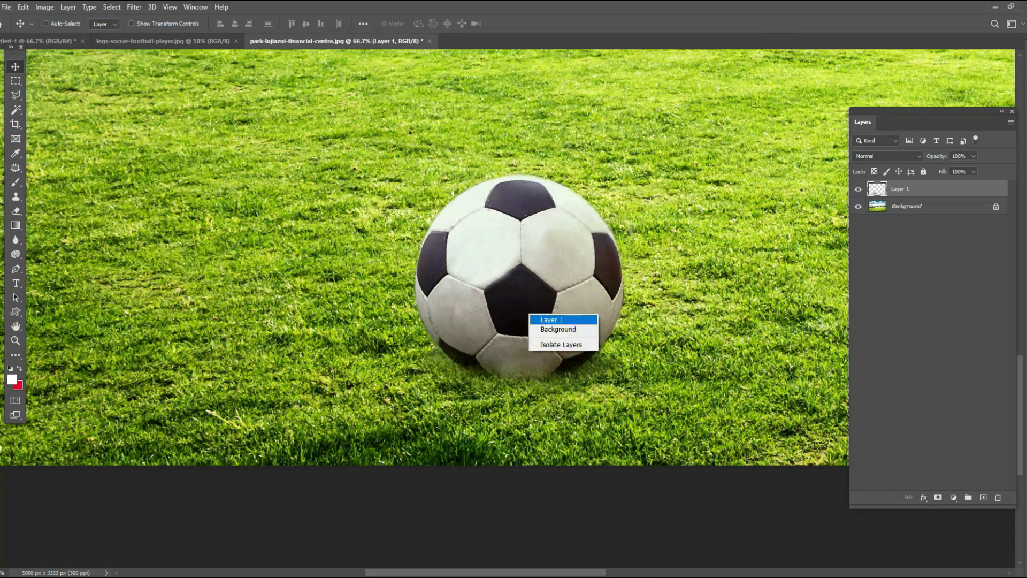
left_click(538, 320)
left_click_drag(537, 322, 578, 293)
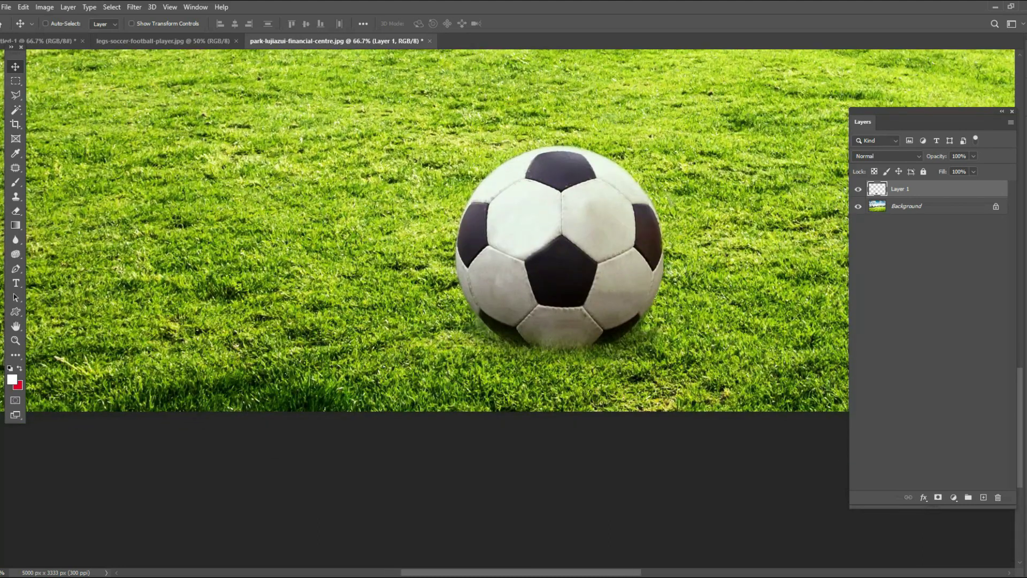
Try erasing diagonally across the ball at 100% eraser opacity and undo the stroke
key("e")
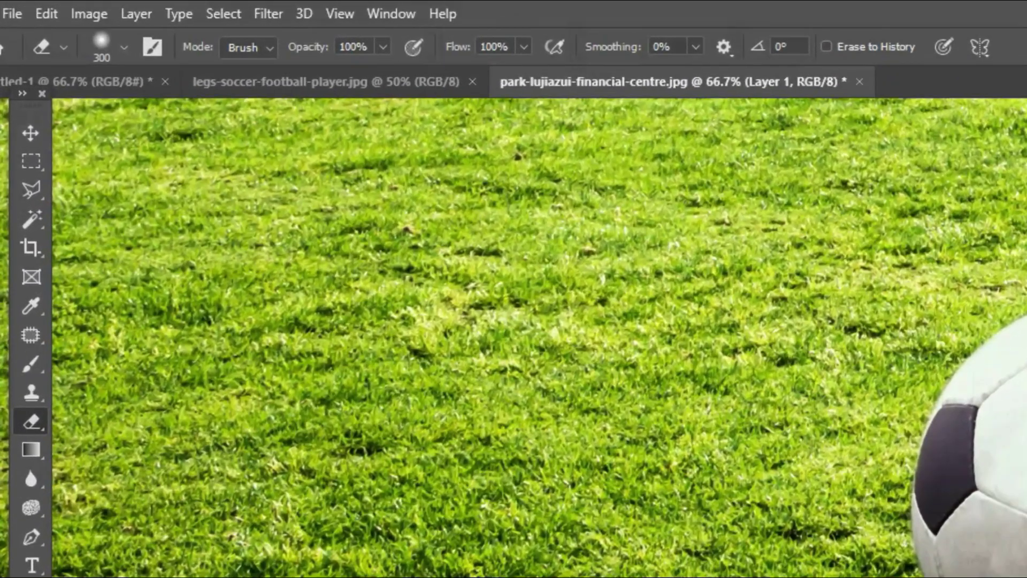
left_click_drag(252, 32, 232, 32)
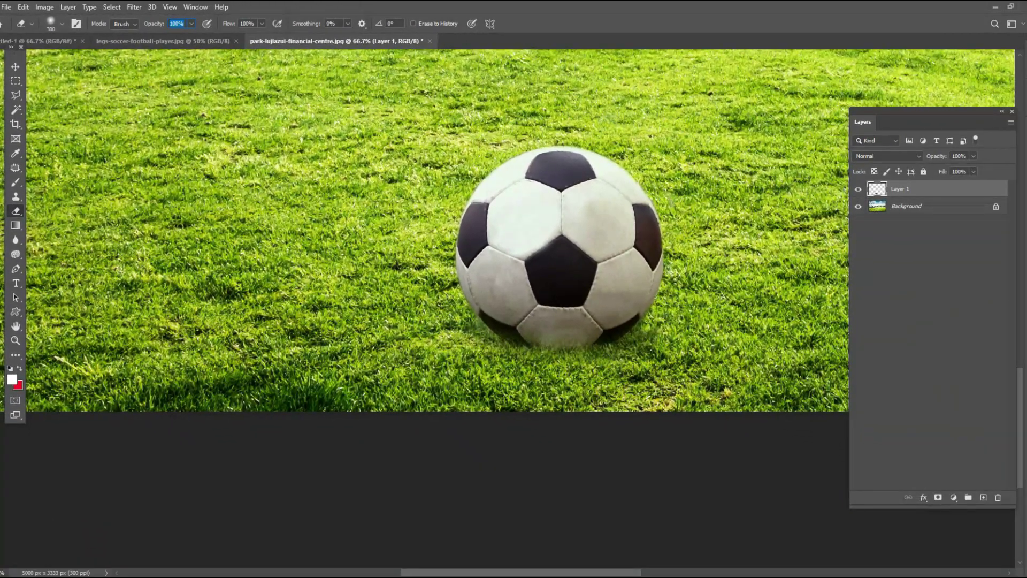
left_click_drag(583, 160, 540, 321)
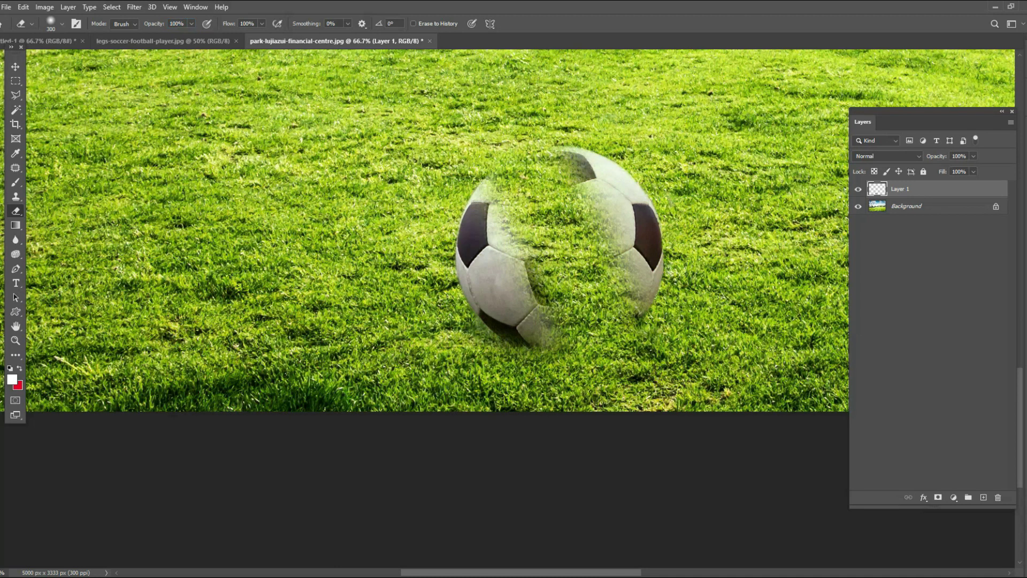
key("ctrl+z")
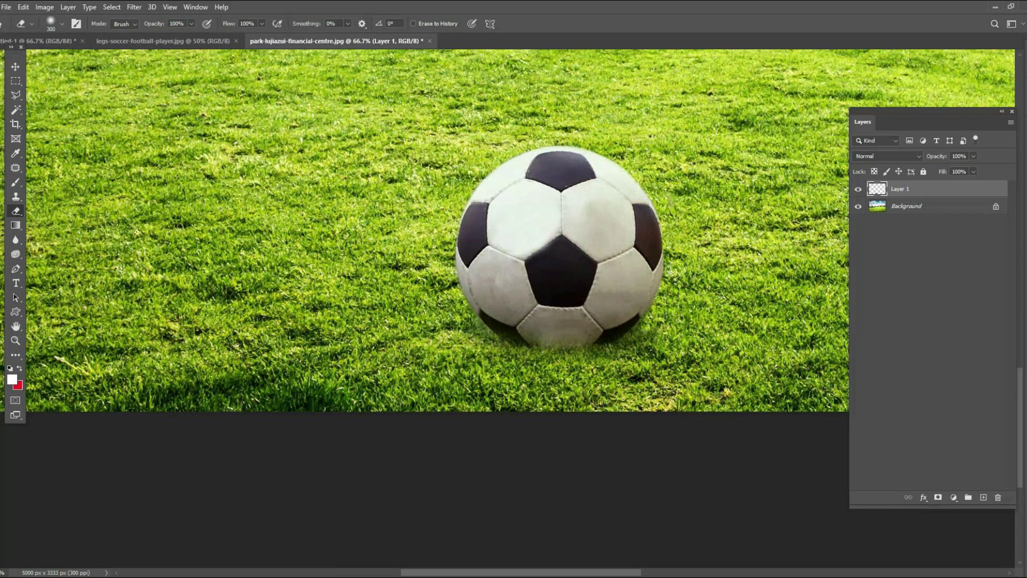
Set the eraser opacity to 10%, try it over the middle of the ball and undo the stroke
left_click_drag(185, 23, 167, 23)
type("1")
left_click_drag(540, 192, 564, 272)
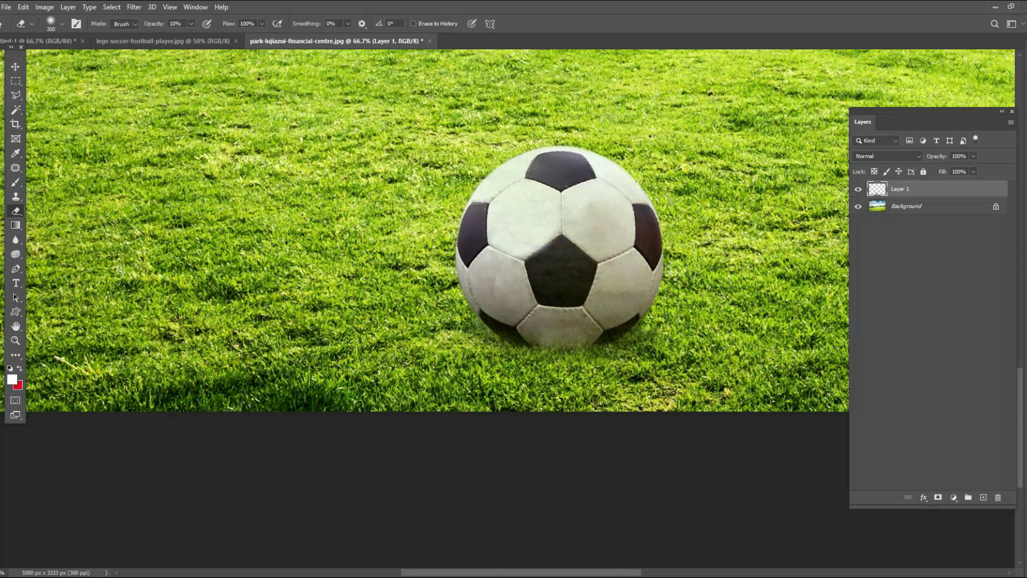
key("ctrl+z")
Set the eraser opacity to 50% and try several overlapping strokes across the ball
left_click(176, 23)
type("5")
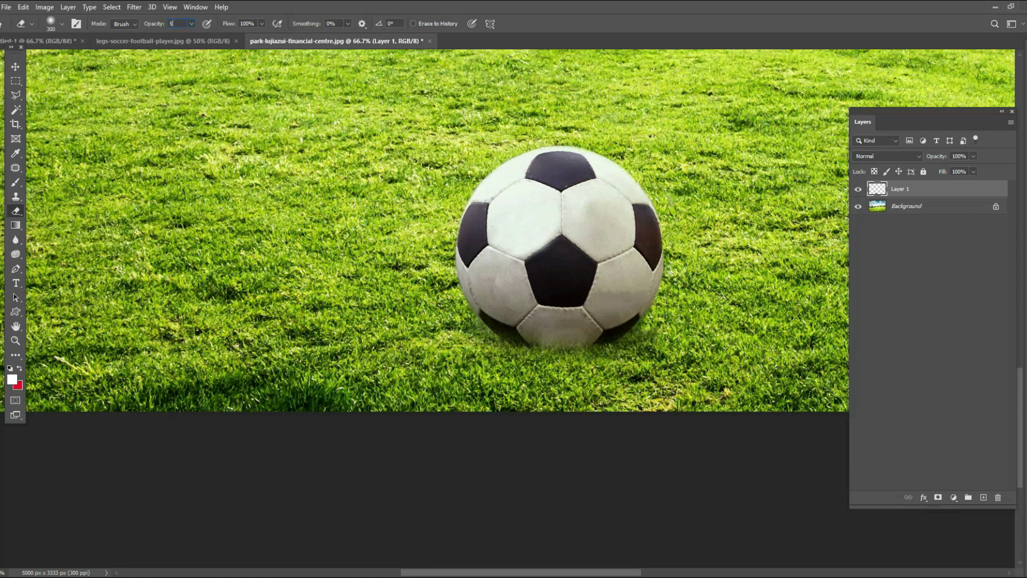
type("0")
left_click_drag(513, 209, 609, 300)
left_click_drag(610, 197, 514, 299)
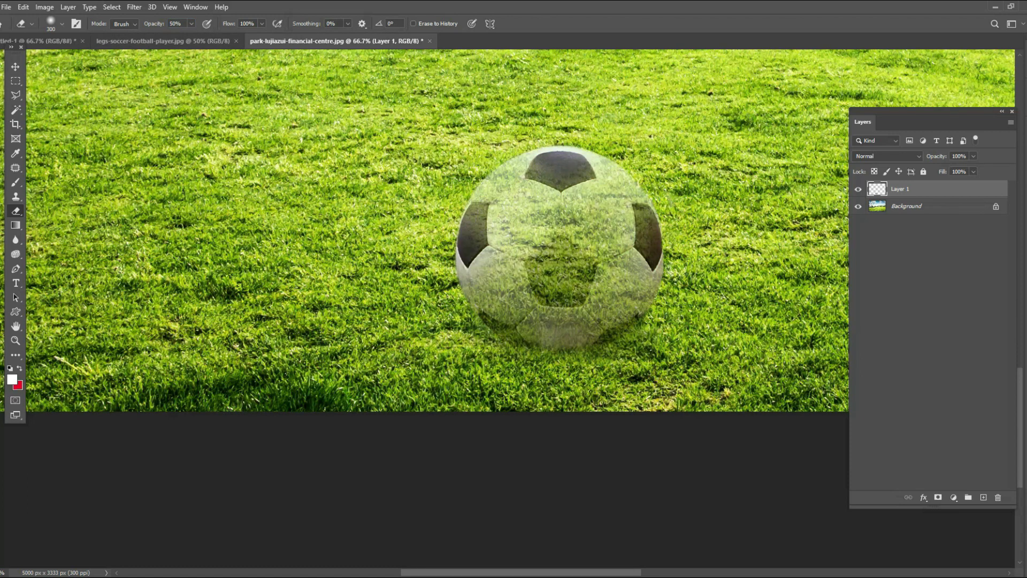
left_click_drag(519, 196, 607, 307)
left_click_drag(508, 184, 623, 300)
Undo all the overlapping 50% opacity strokes on the ball
key("ctrl+z")
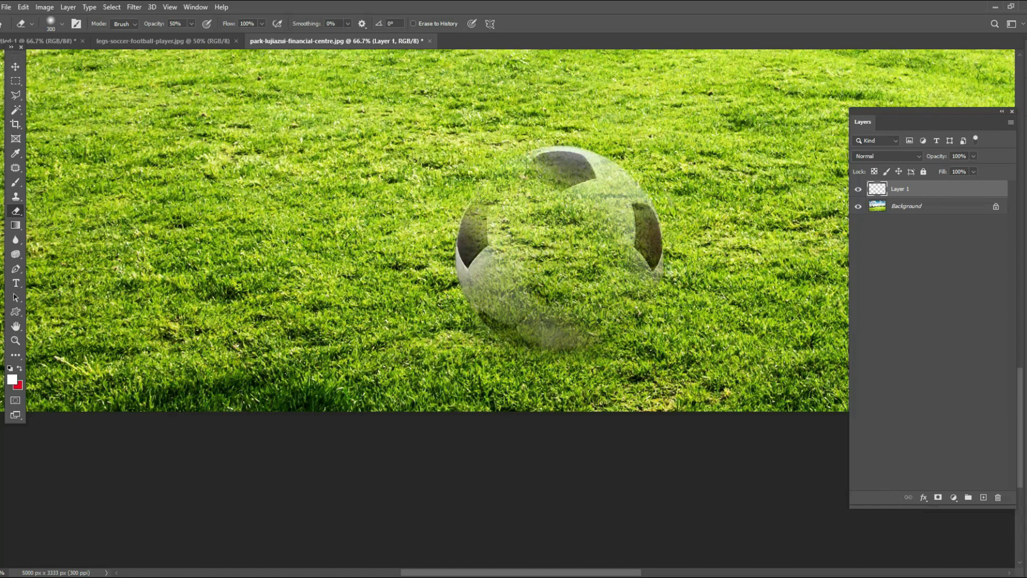
key("ctrl+z")
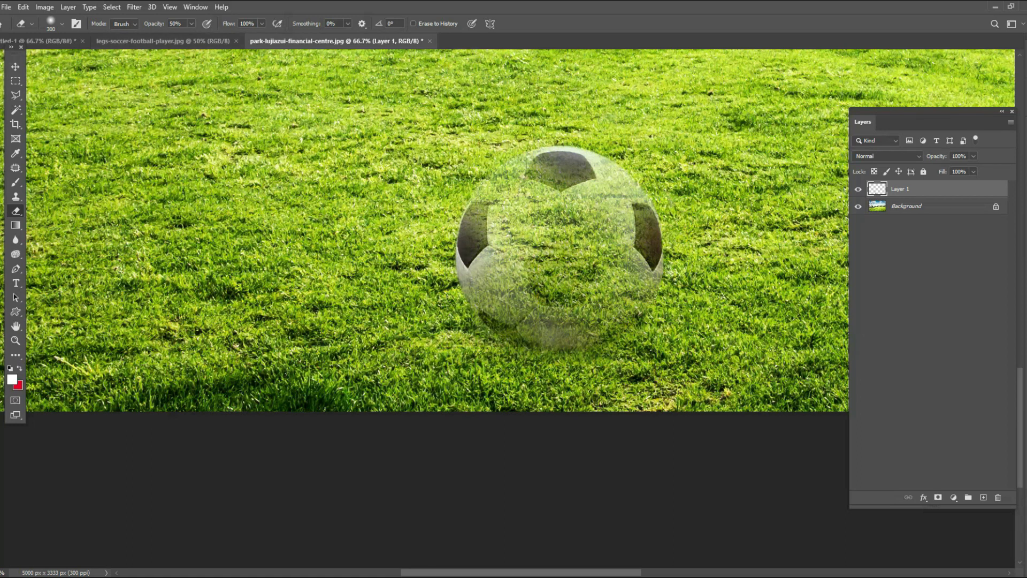
key("ctrl+z")
key("ctrl+z")
key("ctrl+z")
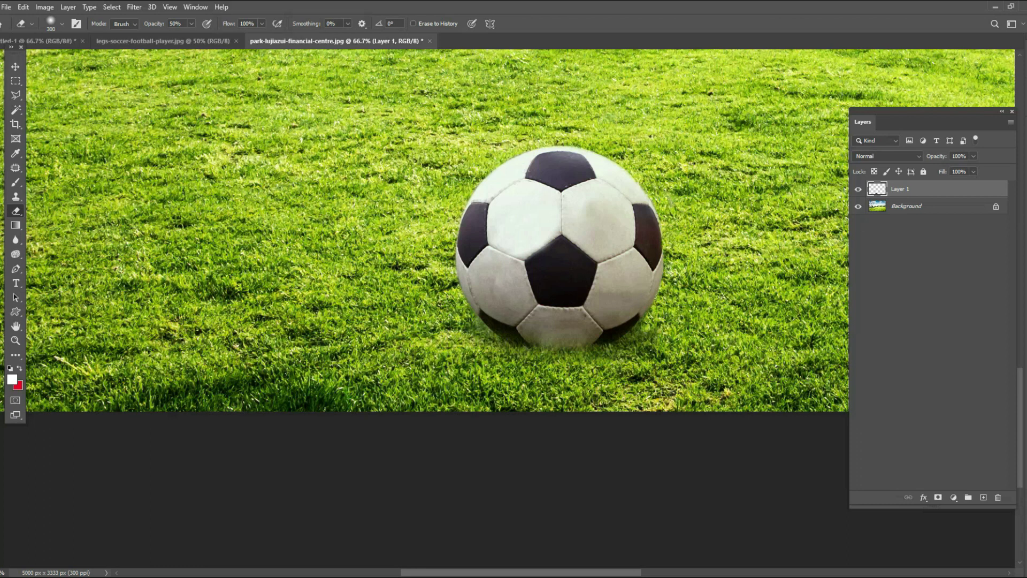
Try fading the whole ball evenly at 50% eraser opacity and undo the last stroke
key("ctrl+shift+z")
key("ctrl+shift+z")
key("ctrl+shift+z")
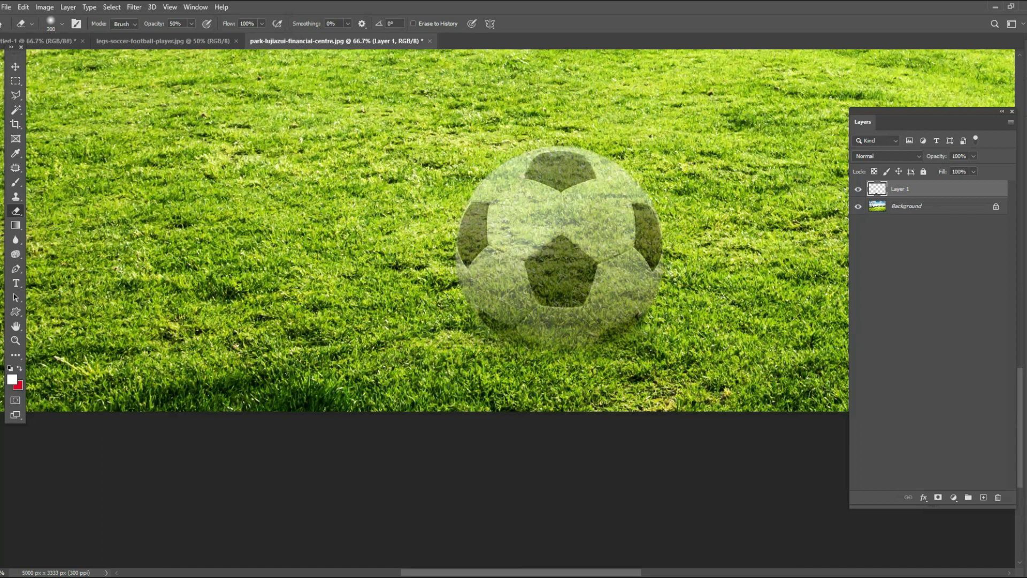
mouse_move(637, 201)
left_mouse_down()
mouse_move(612, 329)
mouse_move(559, 265)
left_mouse_up()
key("ctrl+z")
Set the eraser flow to 50% and undo the remaining erasing on the ball
left_click(247, 24)
type("50")
key("Return")
key("ctrl+z")
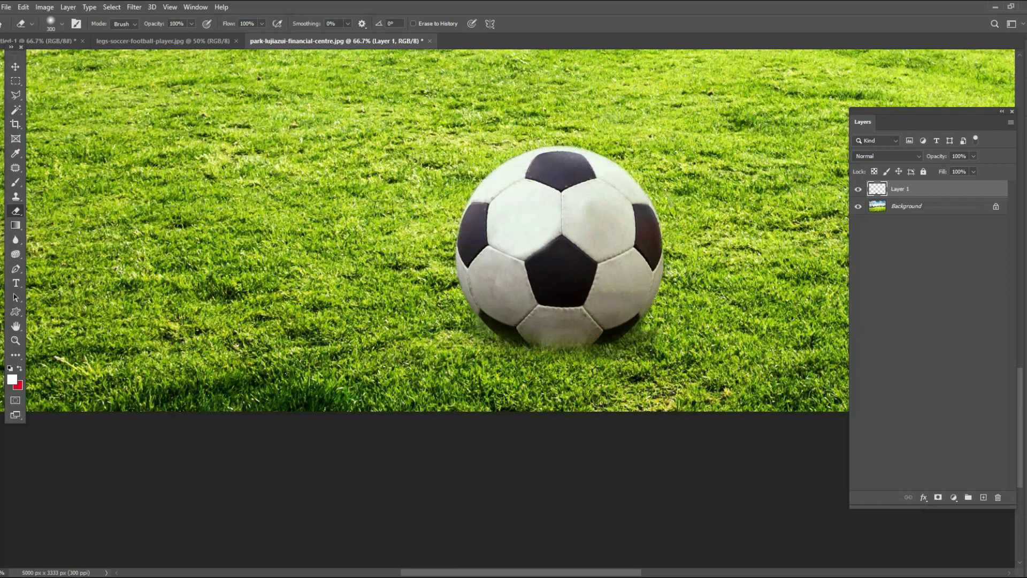
Choose the standard Eraser Tool, then close the park photo and bring up the portrait of the dark-haired woman
key("ctrl+minus")
key("ctrl+minus")
key("ctrl+minus")
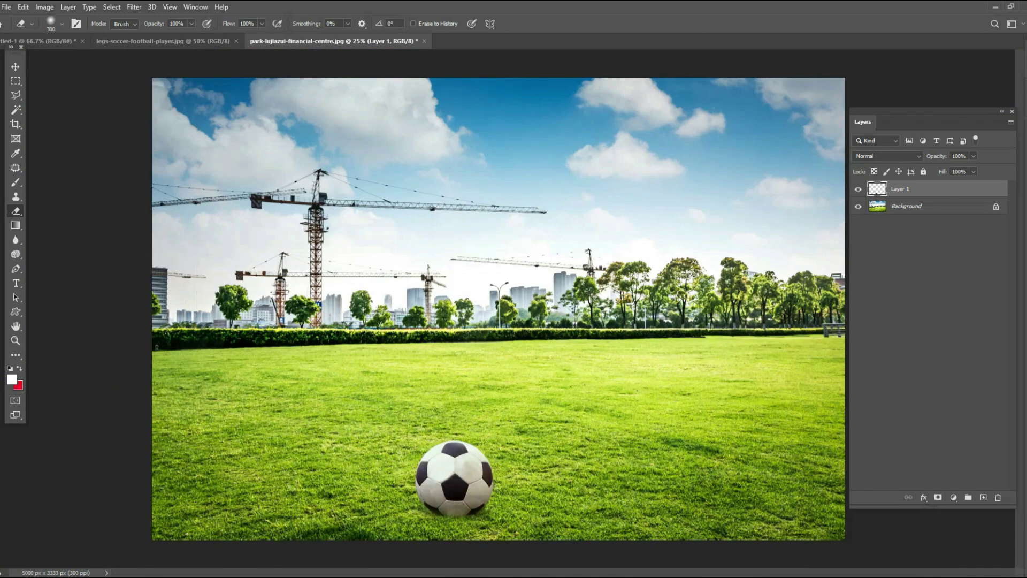
right_click(16, 211)
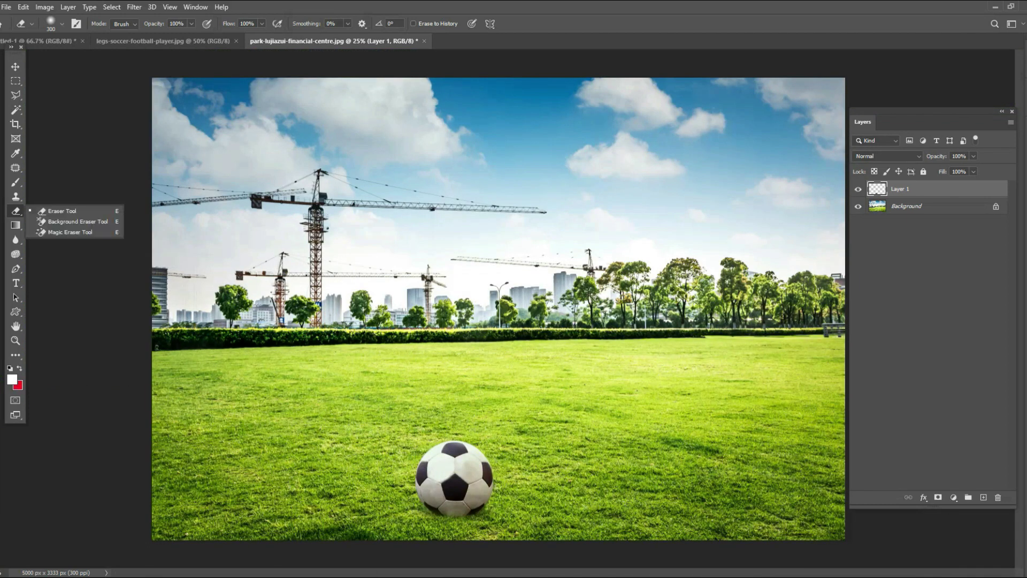
left_click(62, 210)
key("ctrl+w")
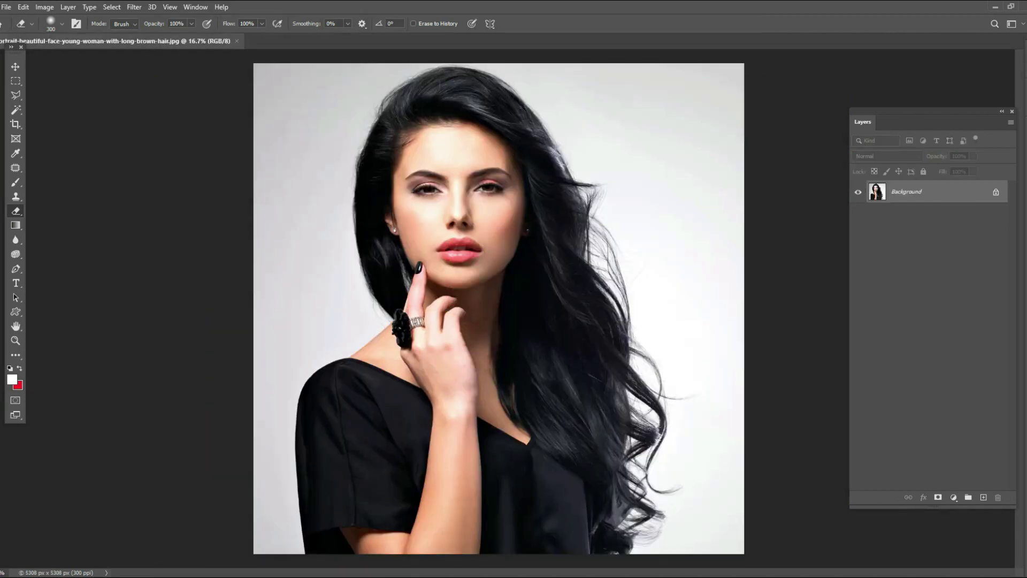
Choose the Magic Eraser Tool for the portrait and set its tolerance to 35
right_click(15, 211)
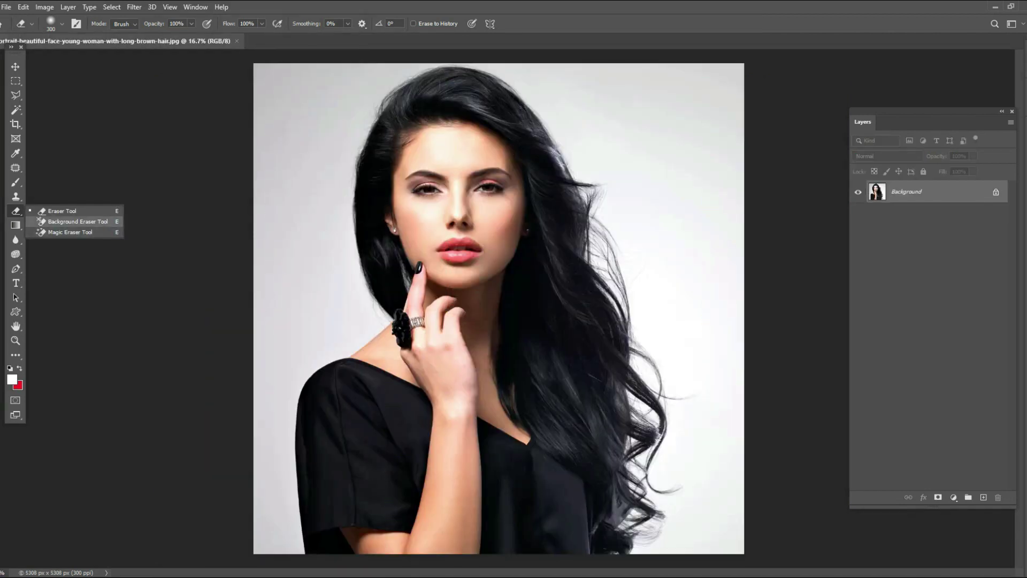
left_click(59, 221)
key("shift+e")
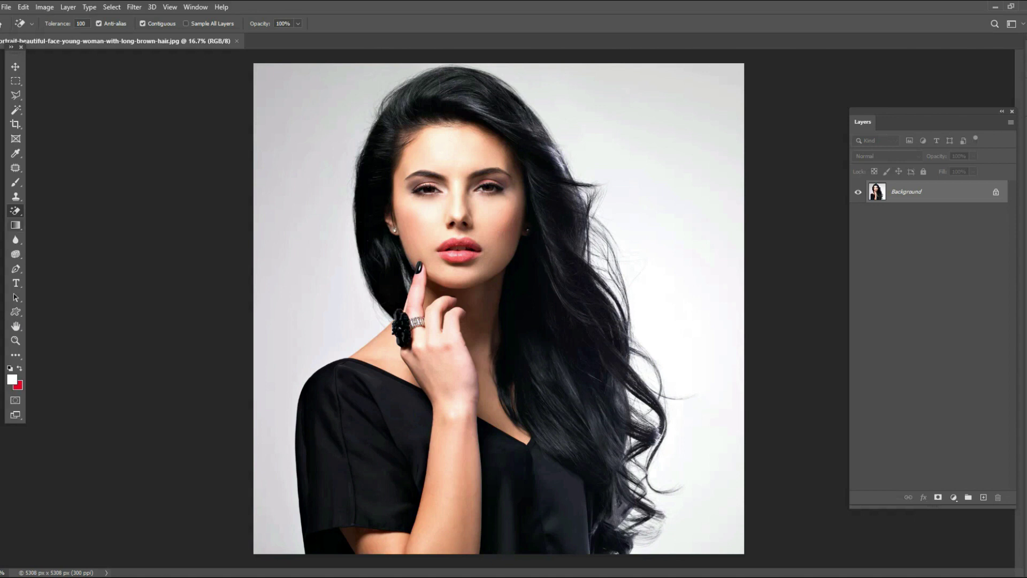
key("ctrl+minus")
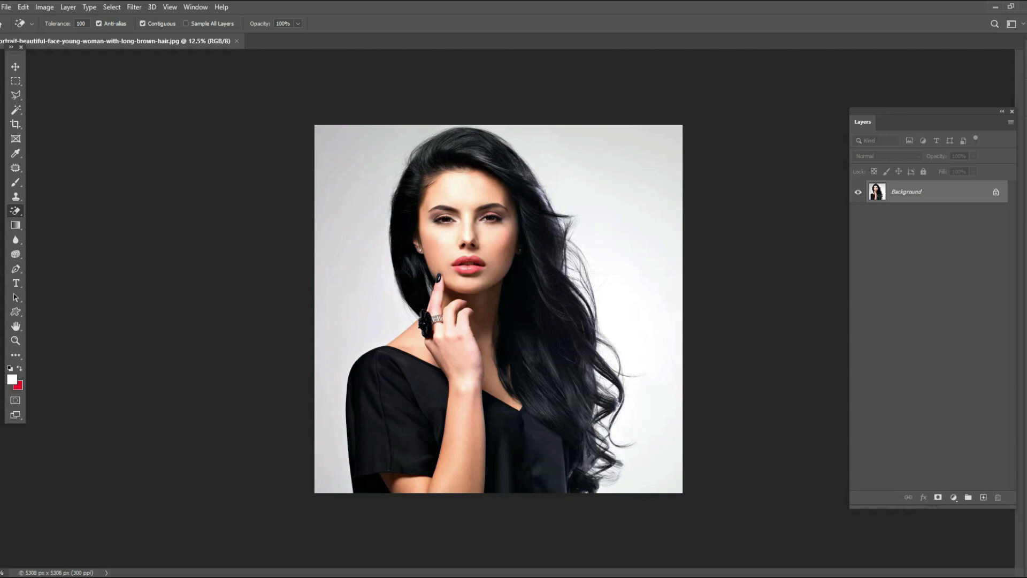
right_click(16, 211)
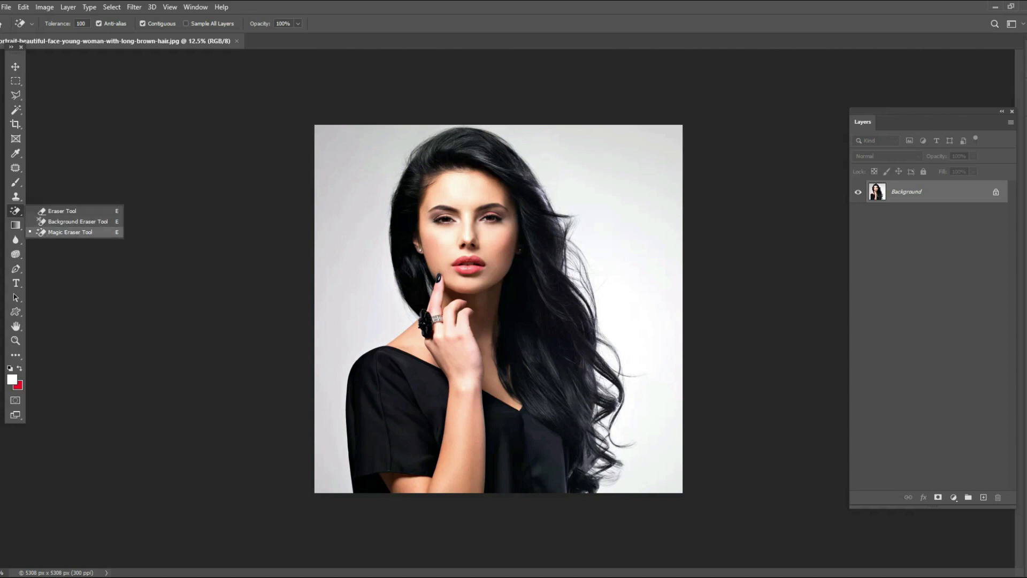
left_click(71, 231)
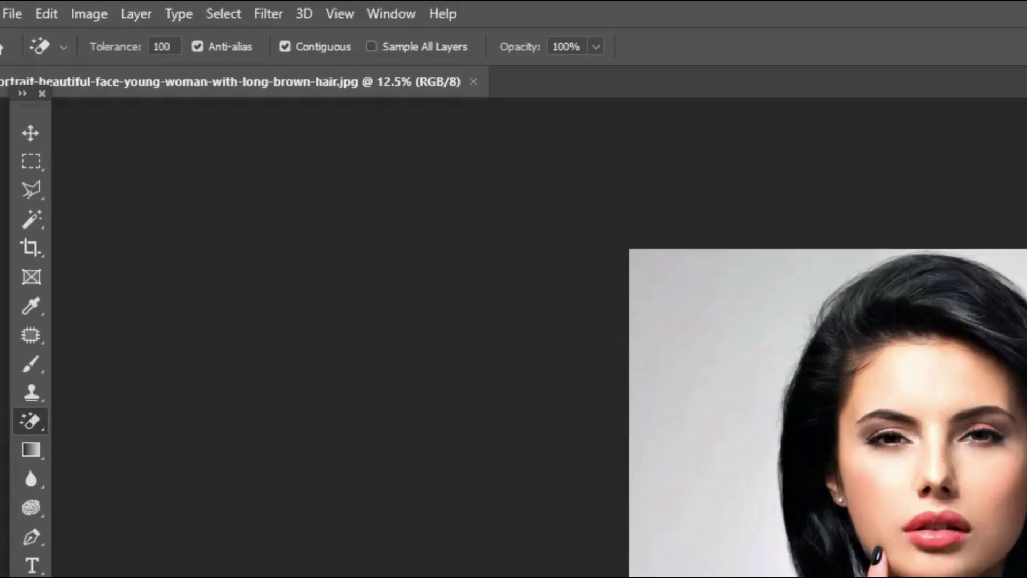
left_click_drag(172, 47, 152, 47)
type("35")
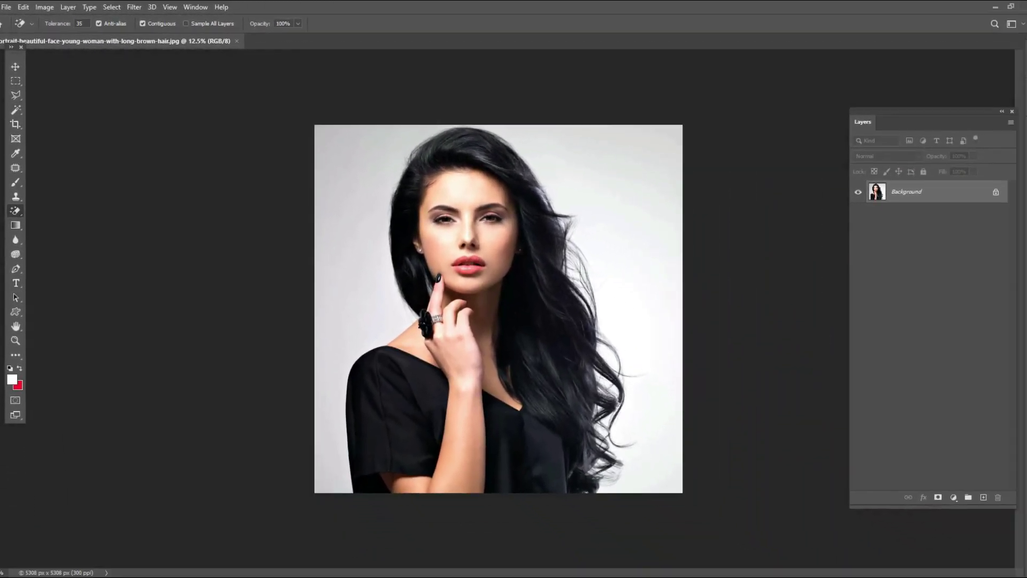
Erase the portrait's light grey background, including the upper-left and lower-left corners and the gap between the hair strands
left_click(615, 201)
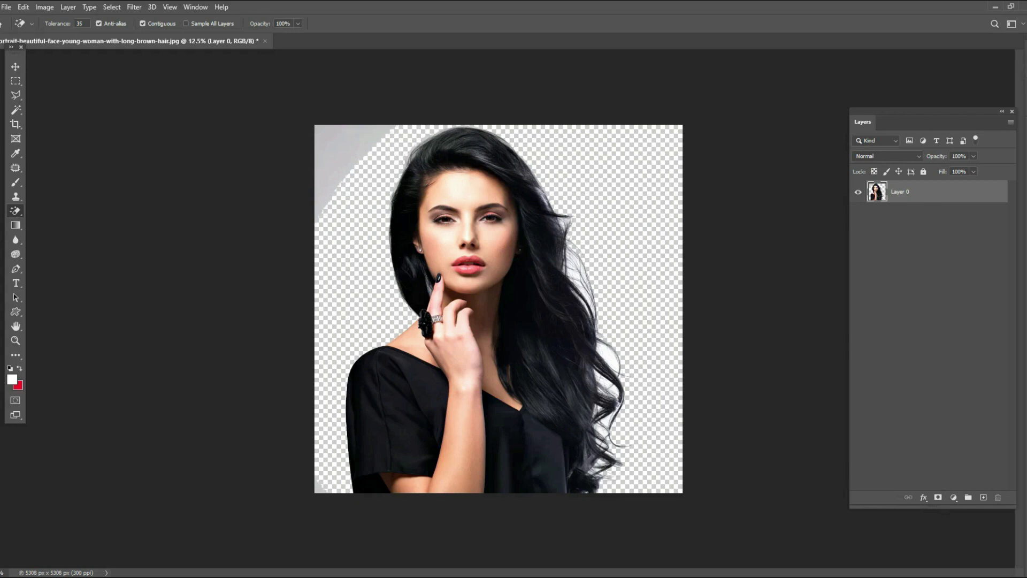
left_click(342, 154)
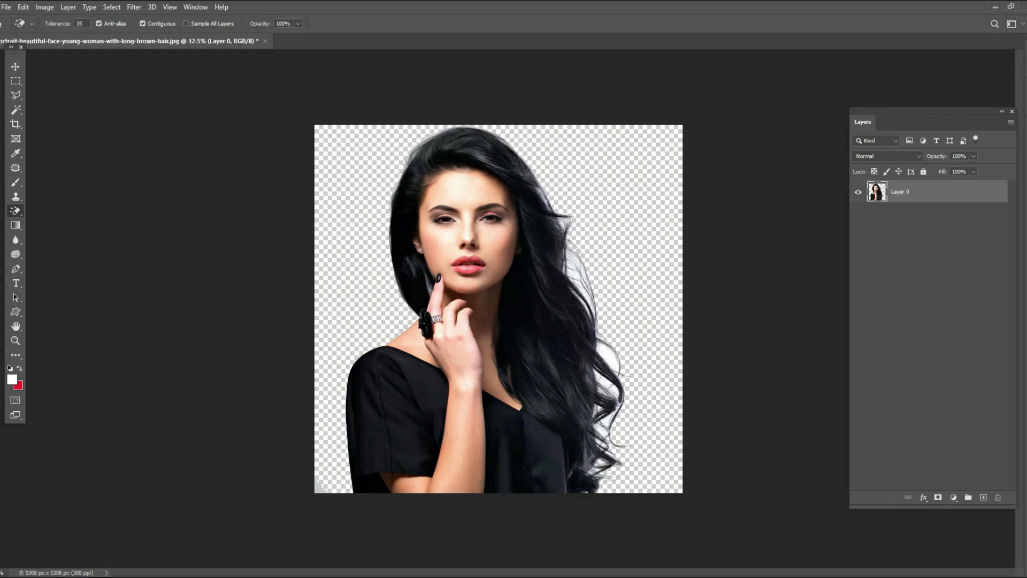
left_click(319, 487)
left_click(573, 262)
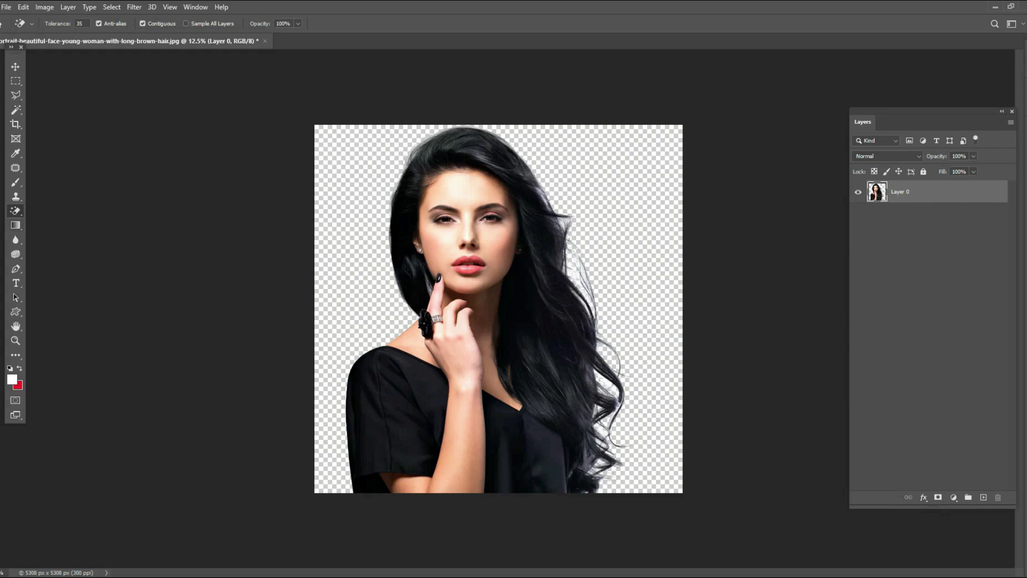
Erase the black fabric of the woman's sleeve with the Magic Eraser Tool
right_click(15, 211)
left_click(69, 232)
left_click(355, 481)
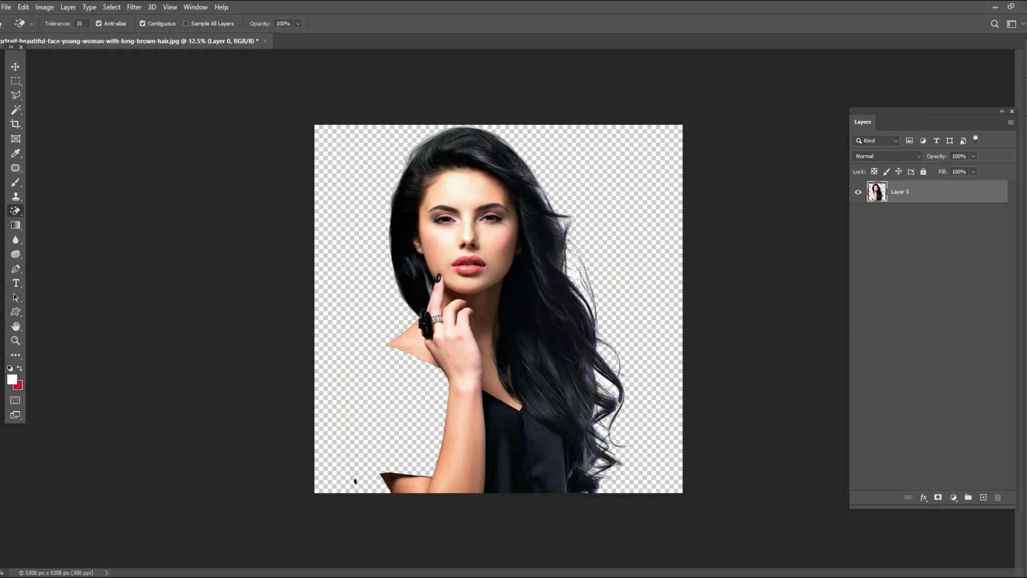
Try erasing the black dress fabric over the woman's chest with the Magic Eraser Tool, and undo both the dress and sleeve erasures
left_click(521, 444)
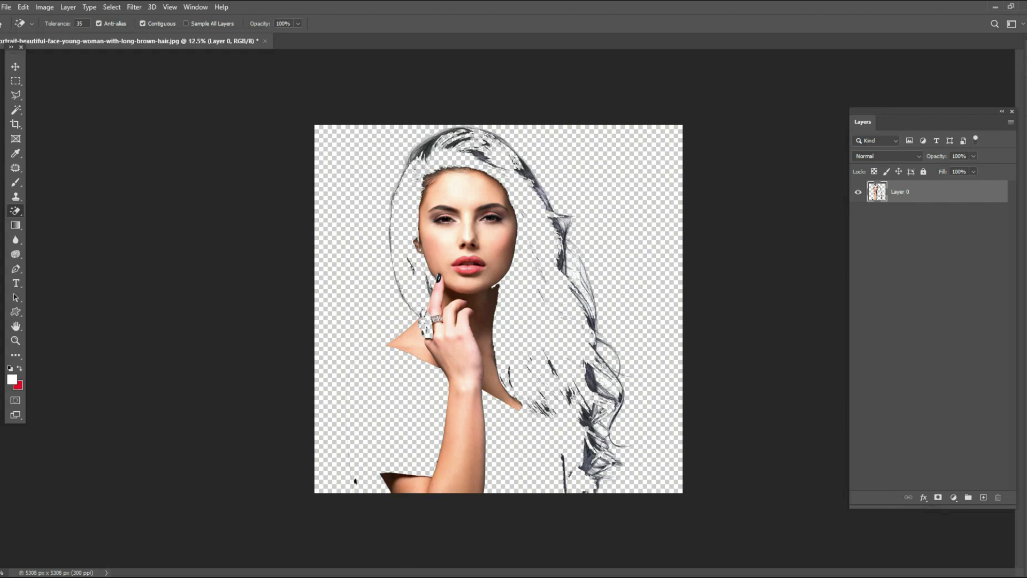
key("ctrl+z")
key("ctrl+z")
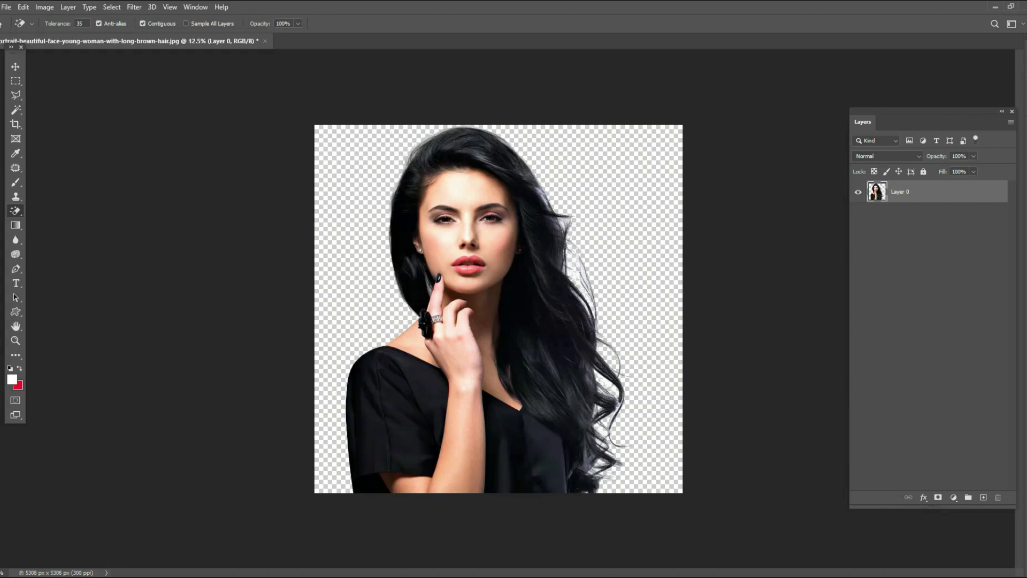
Select the sleeve's black fabric with the Magic Wand Tool, delete the selected area, and undo the deletion
right_click(16, 211)
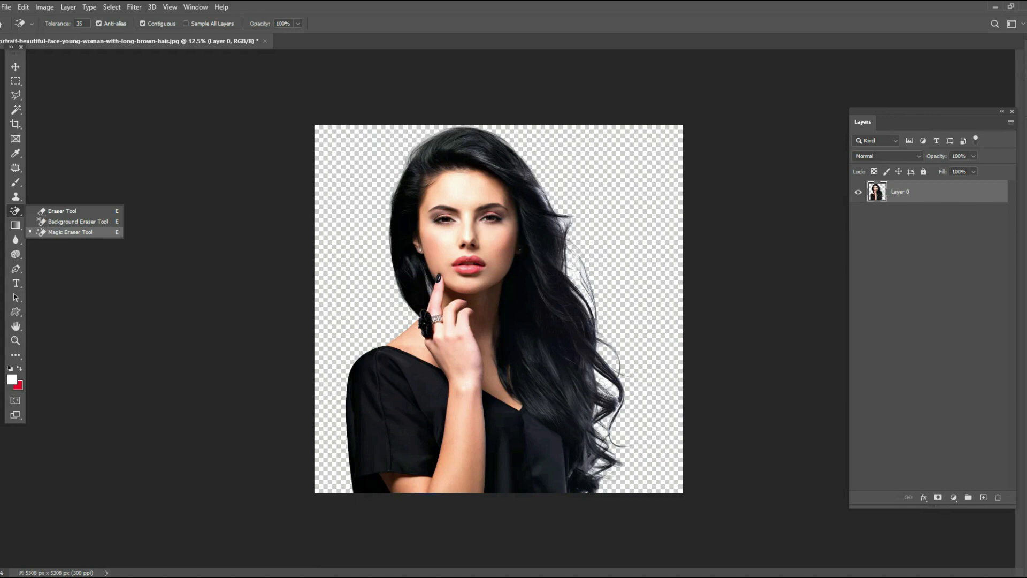
left_click(16, 110)
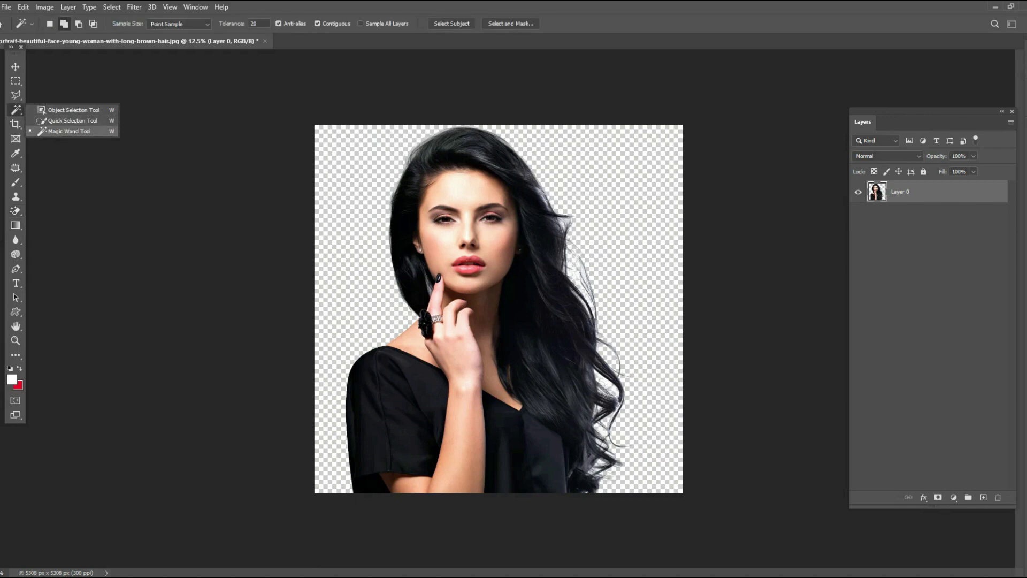
left_click(70, 131)
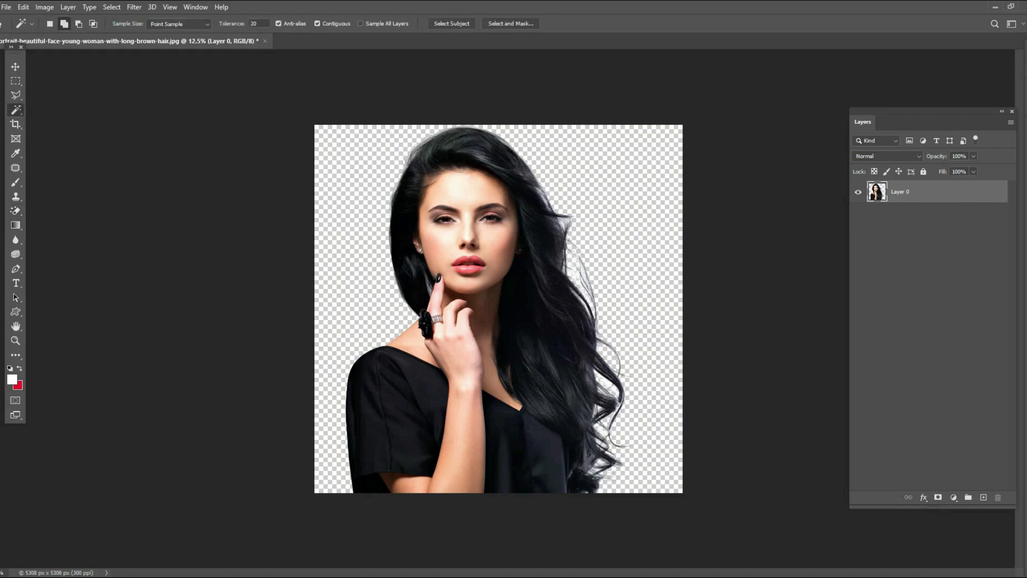
left_click(402, 422)
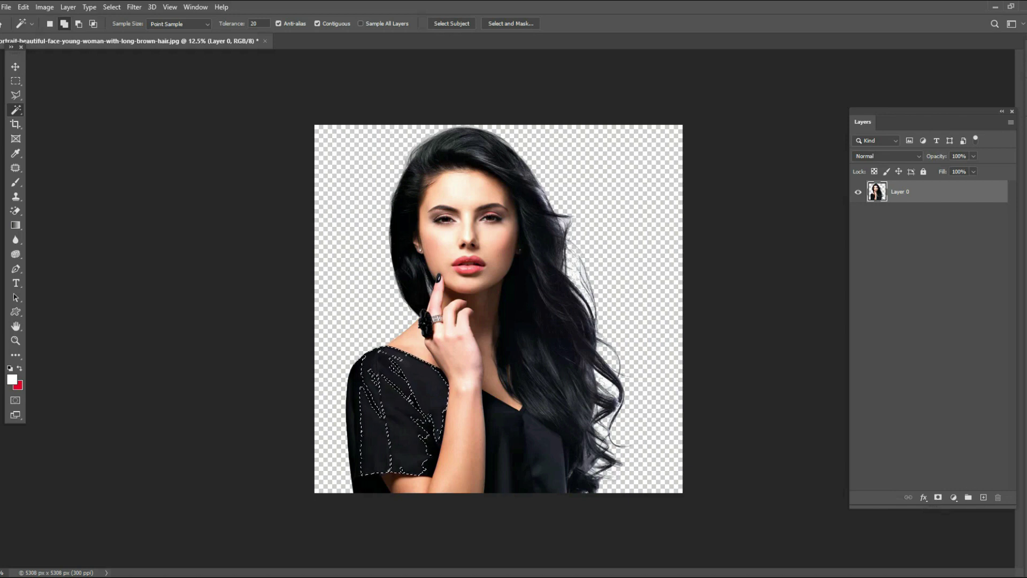
key("alt+BackSpace")
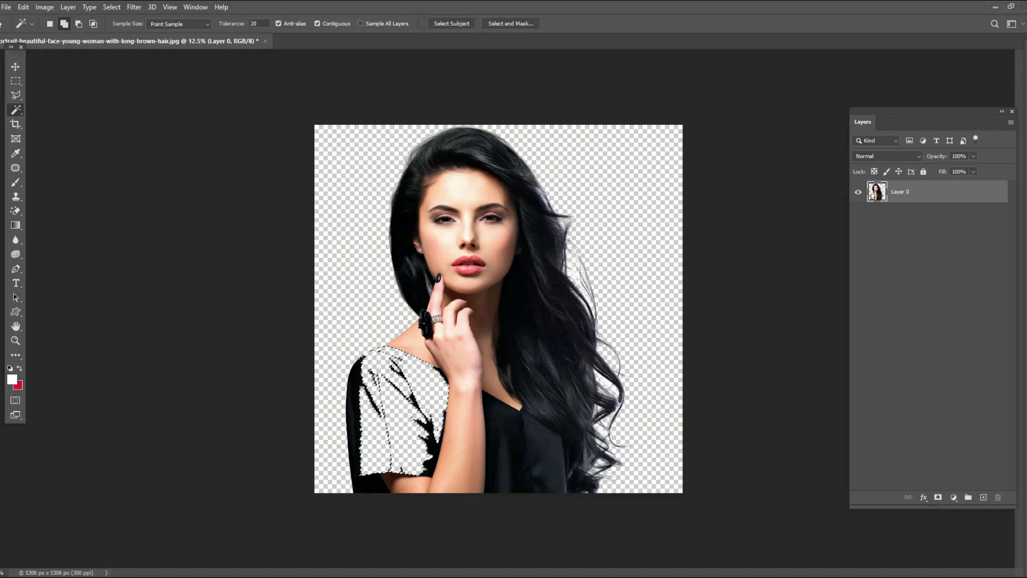
key("ctrl+z")
right_click(16, 109)
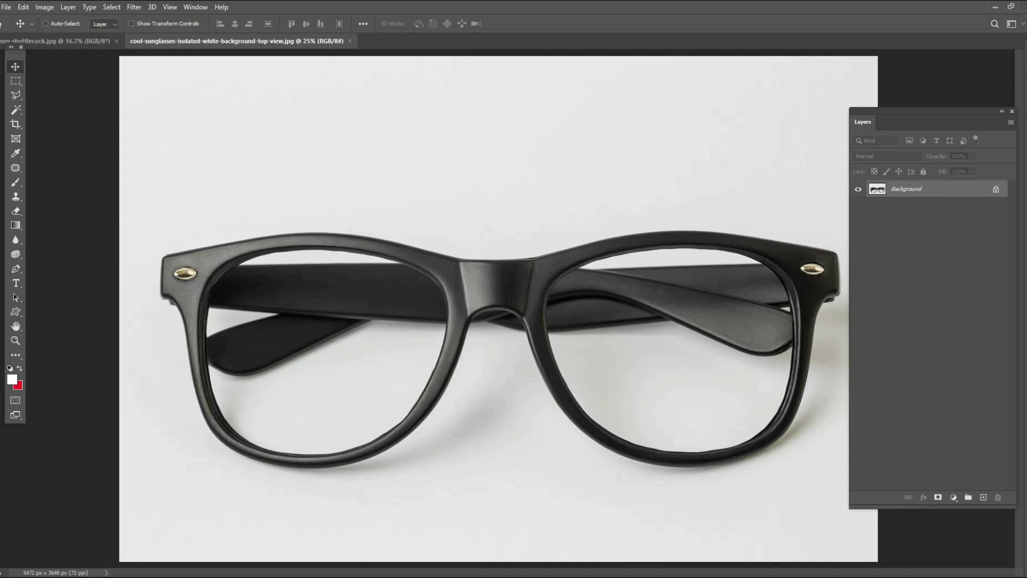
Erase the light background around the sunglasses and the leftover shadows beside the right rim with the Magic Eraser Tool
left_click(16, 211)
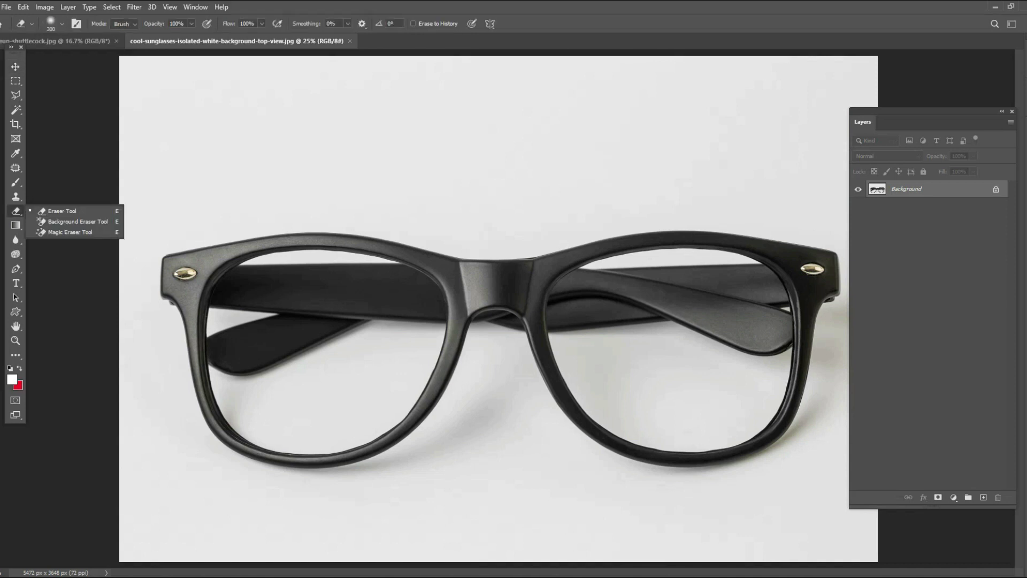
left_click(70, 232)
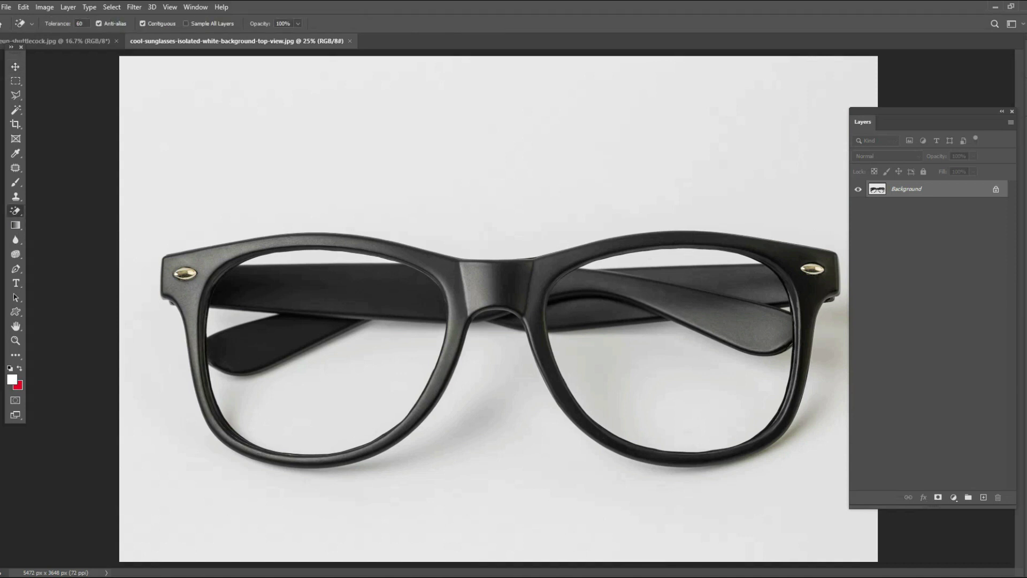
left_click(257, 158)
left_click(823, 355)
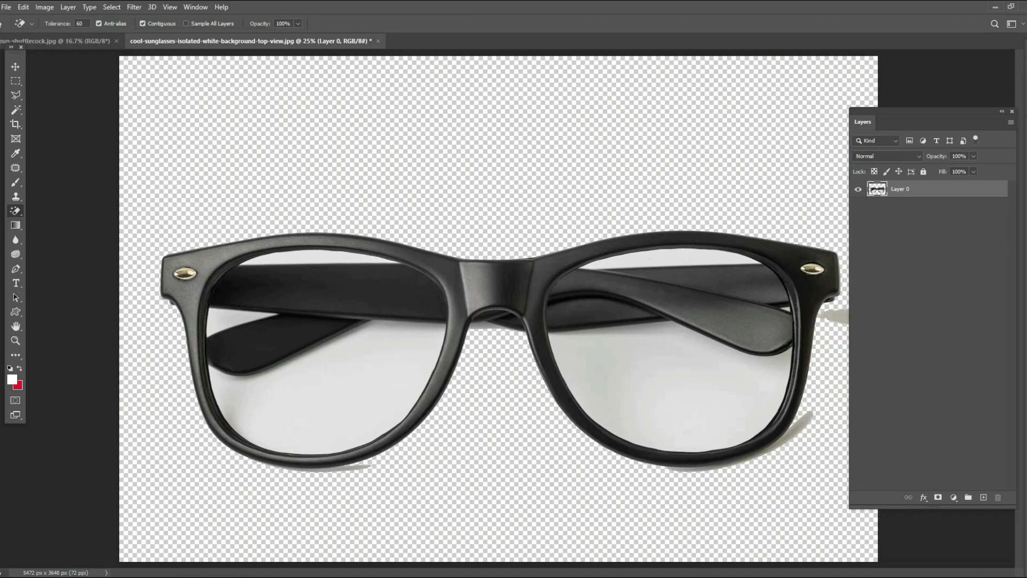
left_click(834, 317)
left_click(795, 428)
Erase the background inside both lenses, the gaps around the folded temples, and the shadow beneath the left rim
left_click(710, 410)
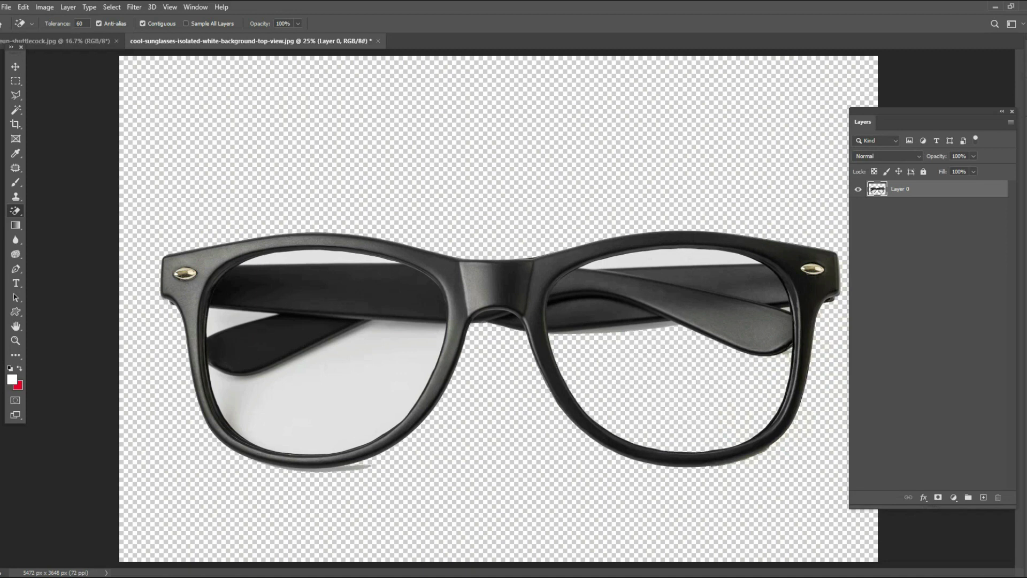
left_click(686, 258)
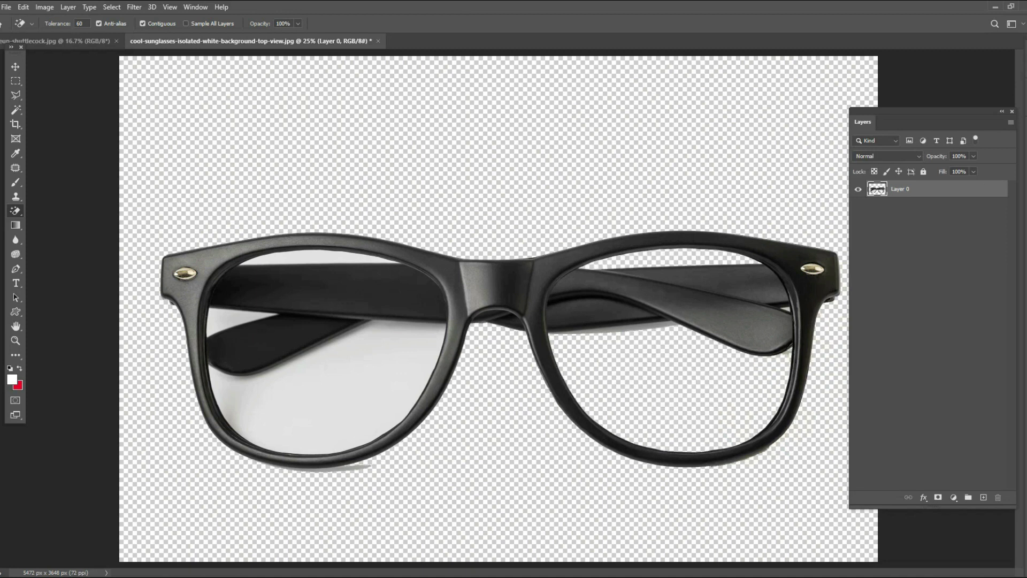
left_click(610, 329)
left_click(332, 395)
left_click(316, 258)
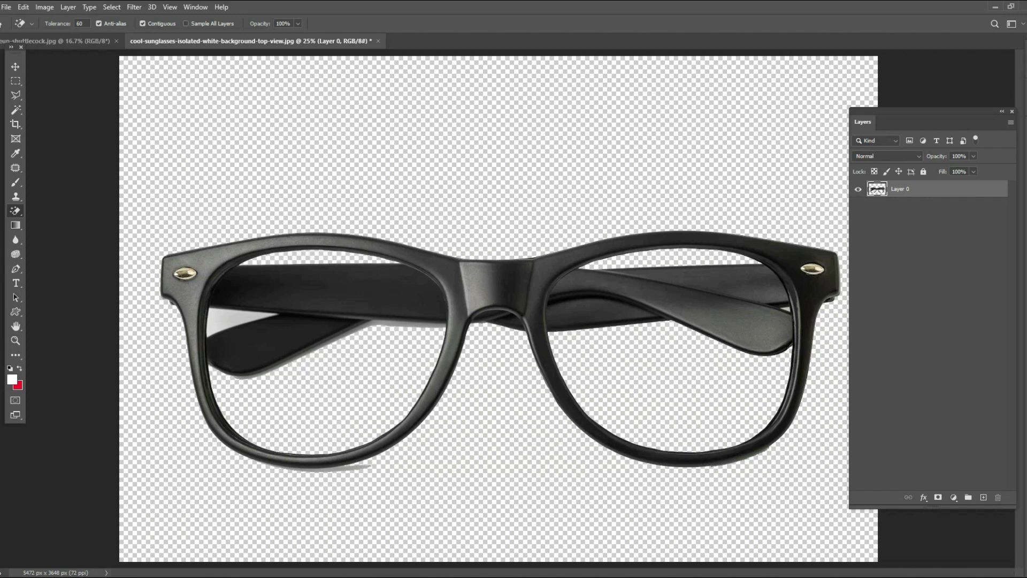
left_click(227, 319)
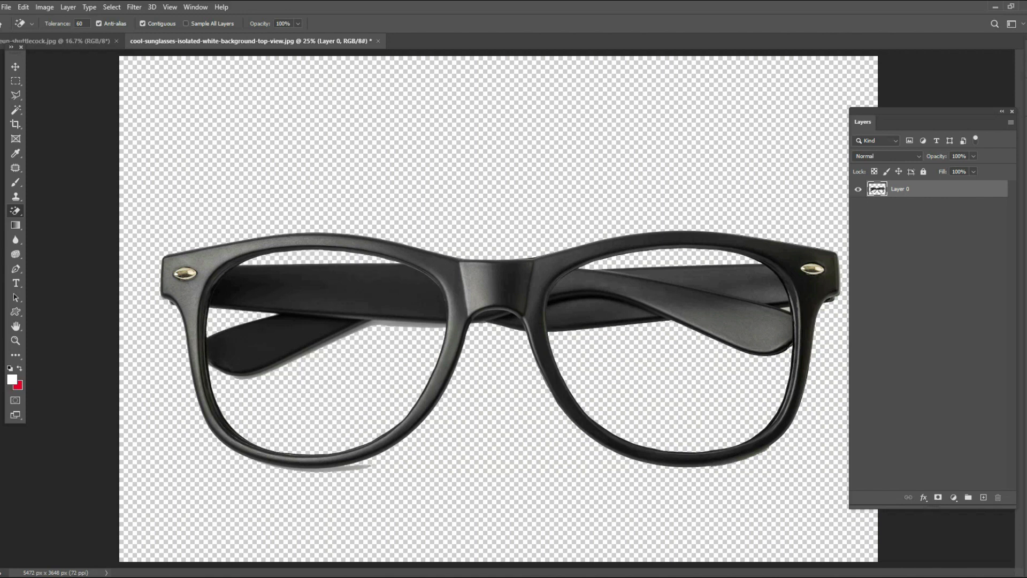
left_click(342, 468)
key("ctrl+minus")
key("ctrl+minus")
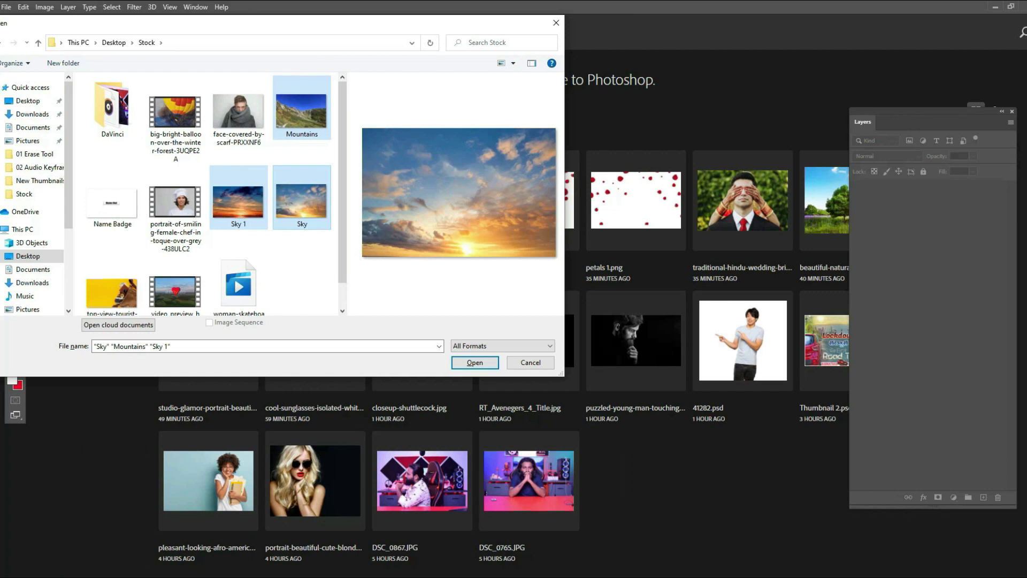
Open the Mountains, Sky 1 and Sky images together and choose the Magic Eraser Tool for the mountain photo
key("Return")
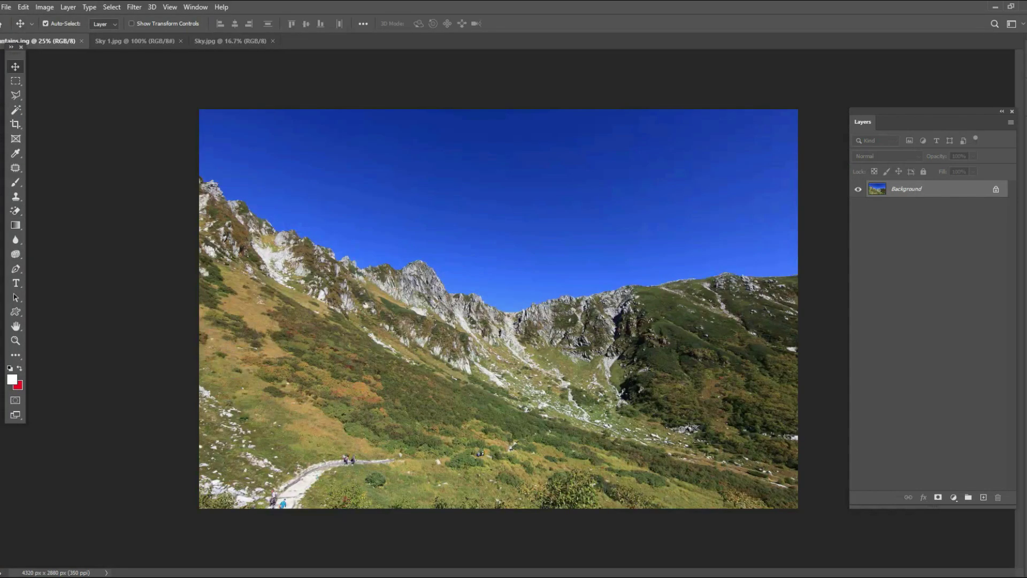
key("ctrl")
left_click(15, 211)
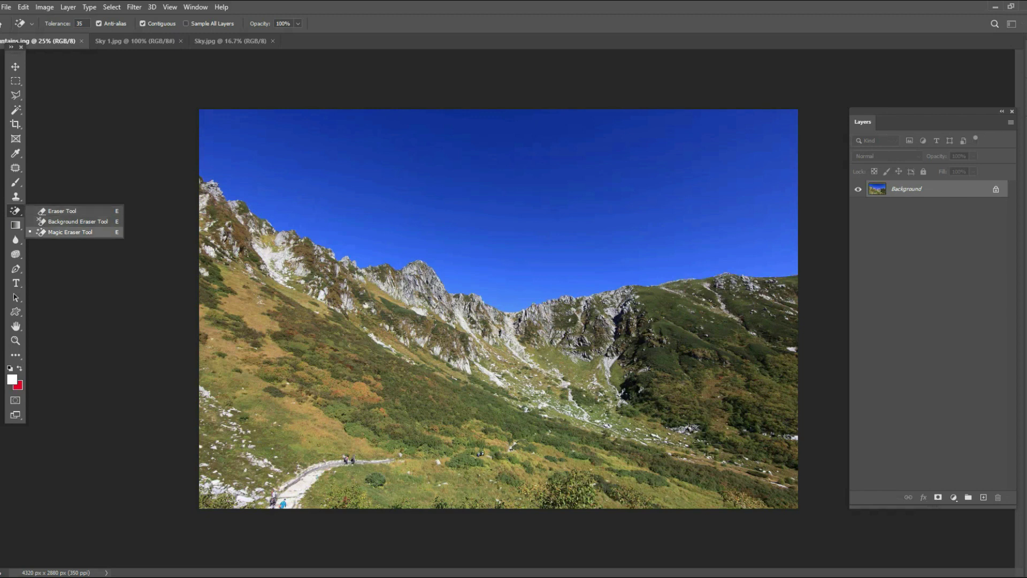
left_click(70, 232)
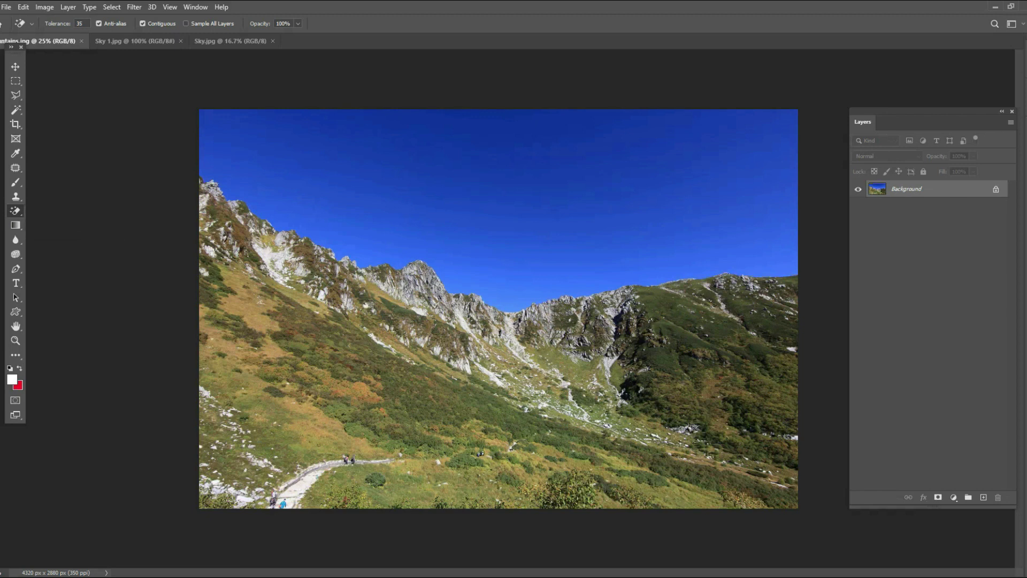
Try erasing the mountain photo's blue sky with the Magic Eraser at the existing tolerance and at 50, undoing each attempt
left_click(498, 161)
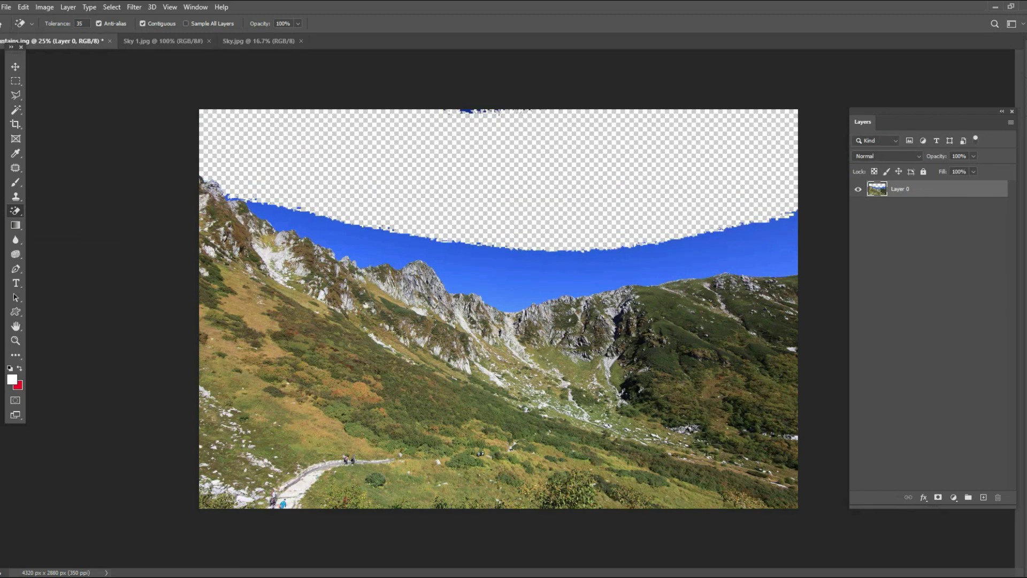
key("ctrl+z")
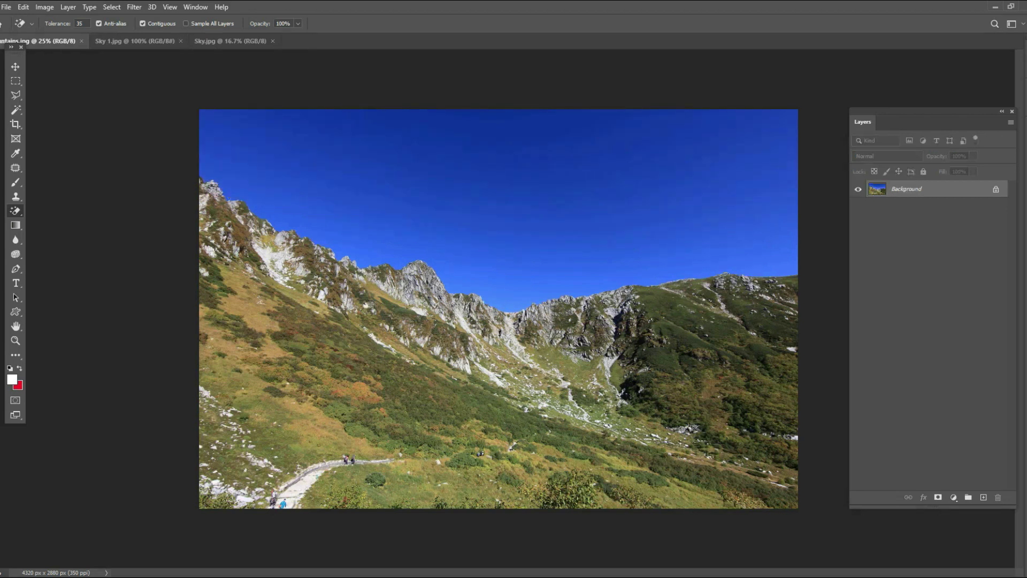
left_click(81, 24)
type("5")
left_click(500, 184)
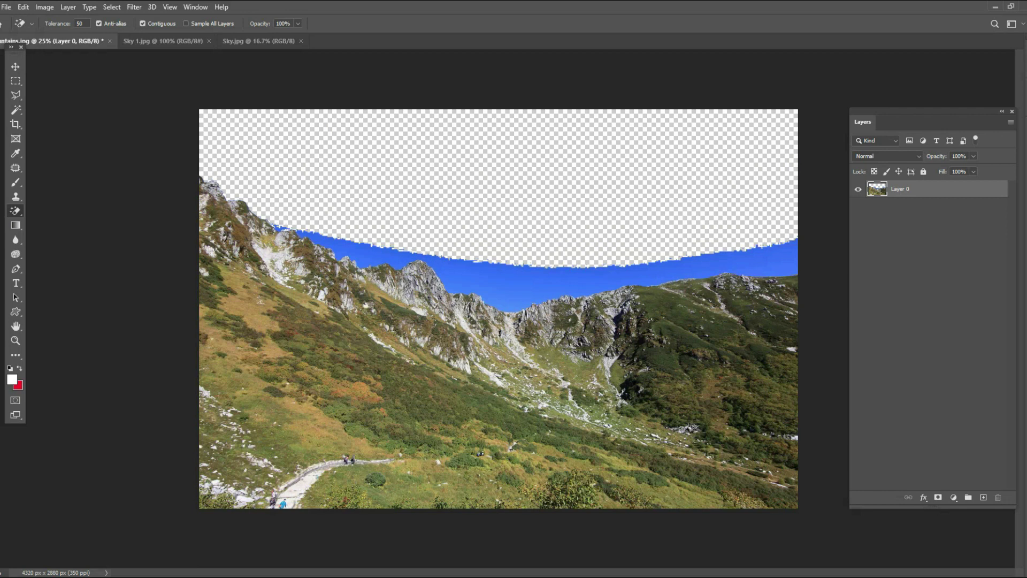
key("ctrl+z")
Erase the blue sky with the Magic Eraser at tolerance 60, and wipe away the remaining upper patch with the standard Eraser Tool
left_click(502, 206)
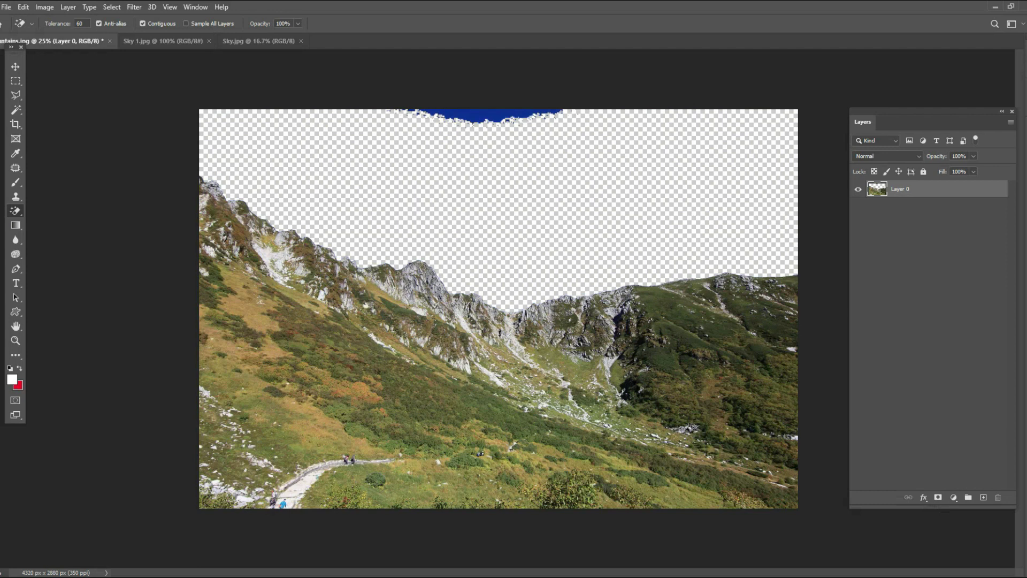
left_click(488, 114)
key("ctrl+z")
right_click(16, 211)
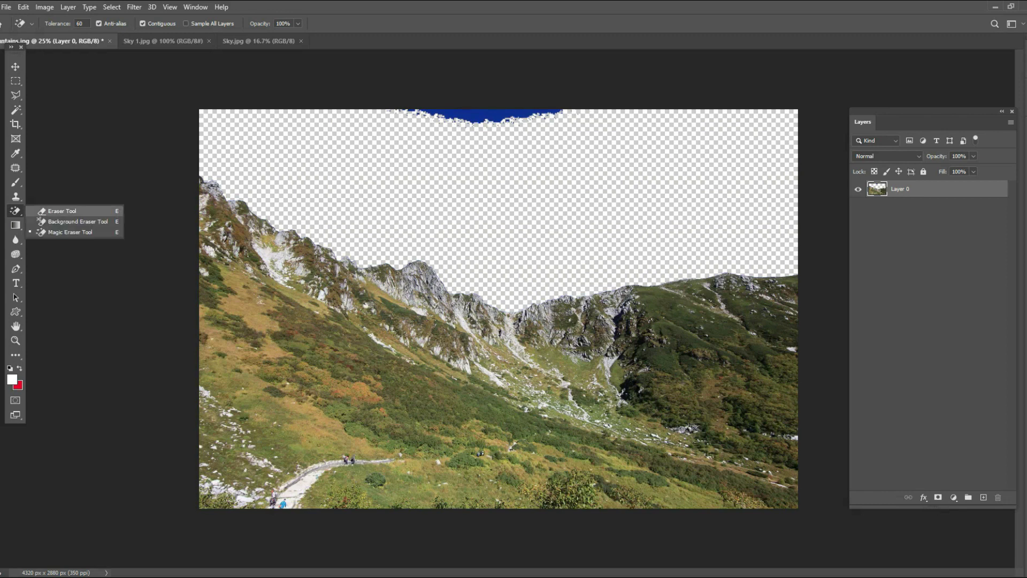
left_click(54, 210)
left_click_drag(415, 113, 542, 114)
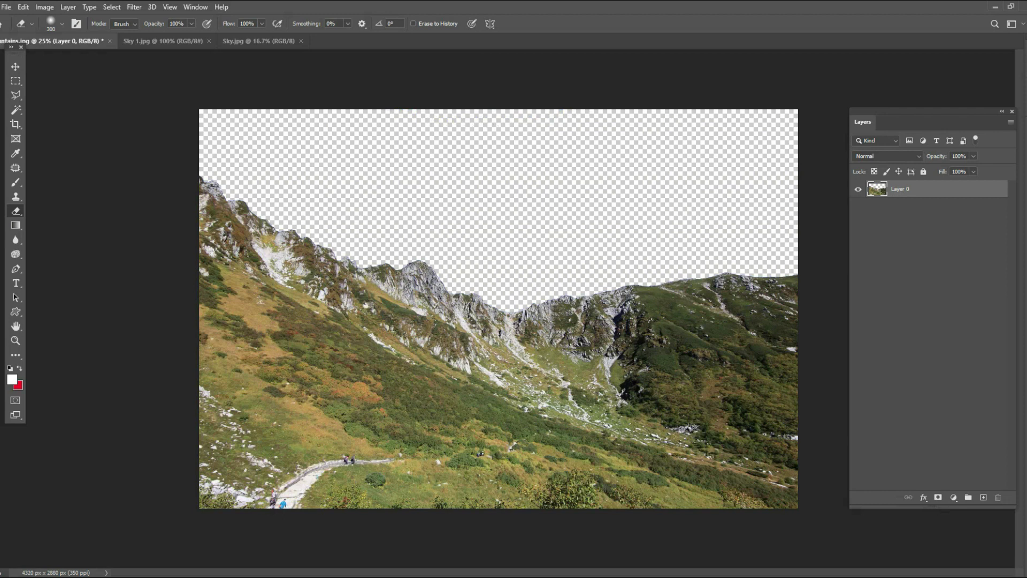
Cut the whole Sky 1 image, close that file without saving, and paste the sunset into the mountain document
key("ctrl+Tab")
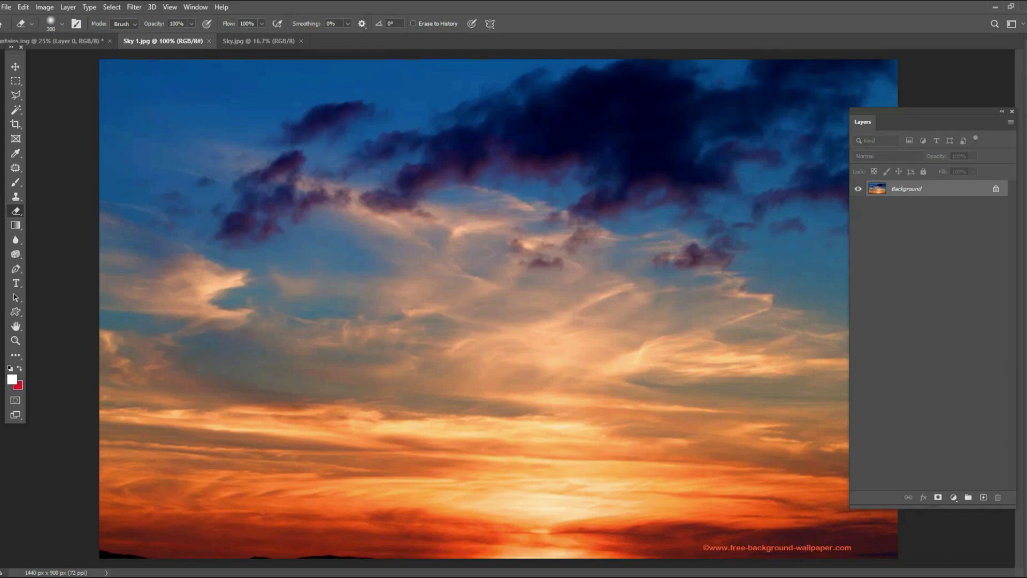
key("ctrl+a")
key("ctrl+x")
key("ctrl+w")
key("n")
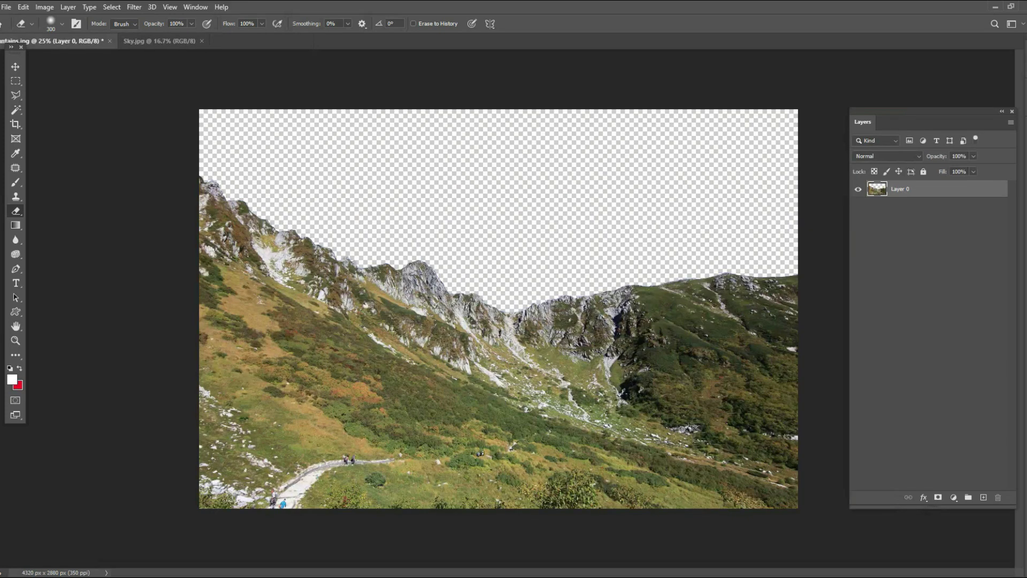
key("ctrl+v")
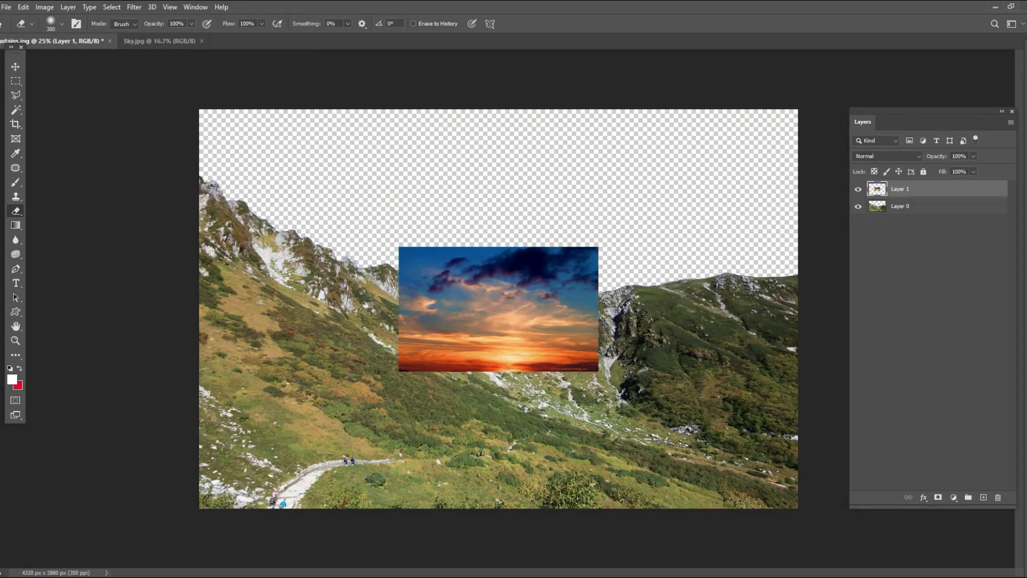
Enlarge the pasted sunset to the full width of the mountain photo and move it up to the upper edge
key("ctrl+t")
left_click_drag(598, 247, 799, 121)
left_click_drag(526, 337, 525, 239)
key("e")
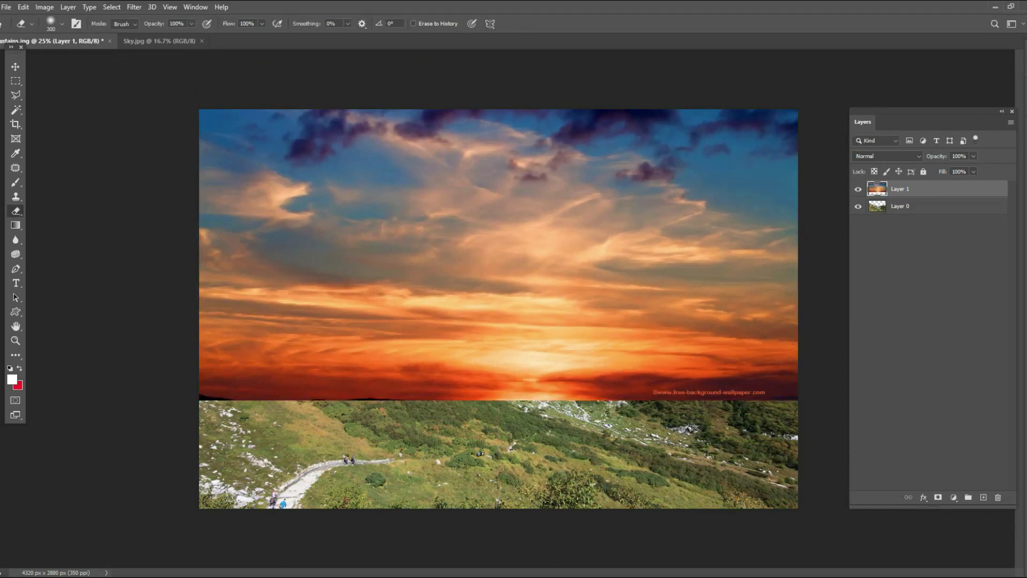
Place the sunset layer beneath the mountain layer and shift the sky further up behind the ridge
left_click_drag(909, 188, 909, 215)
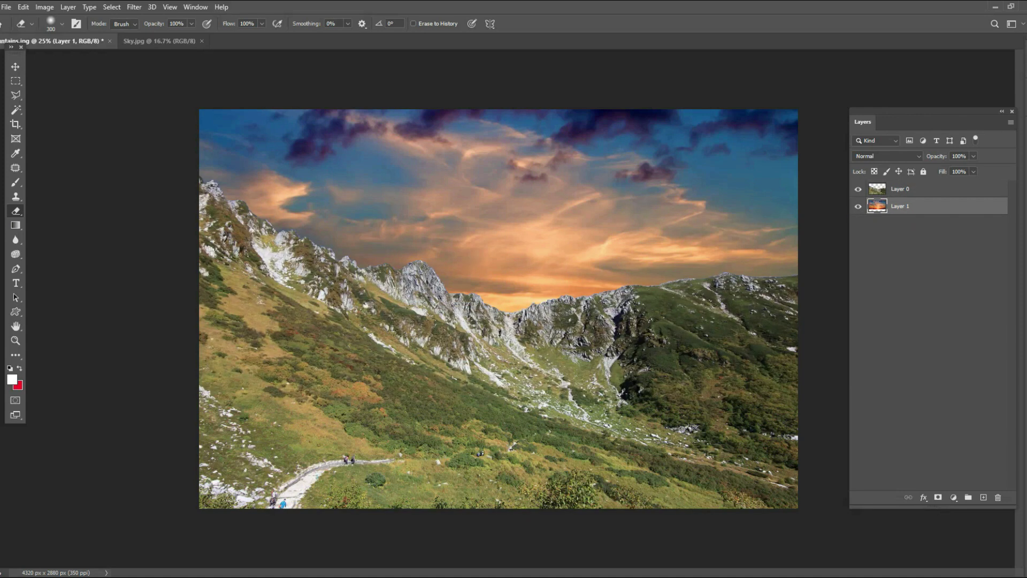
left_click(15, 67)
mouse_move(585, 265)
left_mouse_down()
mouse_move(588, 190)
mouse_move(613, 213)
mouse_move(610, 199)
mouse_move(610, 218)
mouse_move(611, 187)
left_mouse_up()
Cut the whole Sky.jpg image, close it without saving, paste it into the mountain document, and reposition it behind the ridge
key("ctrl+Tab")
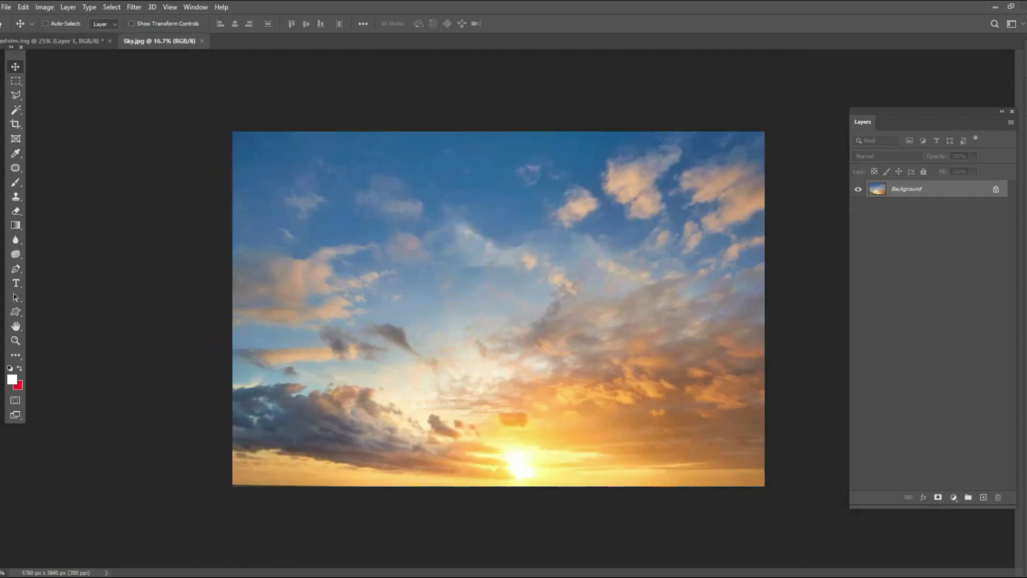
key("ctrl+a")
key("ctrl+x")
key("ctrl+w")
key("n")
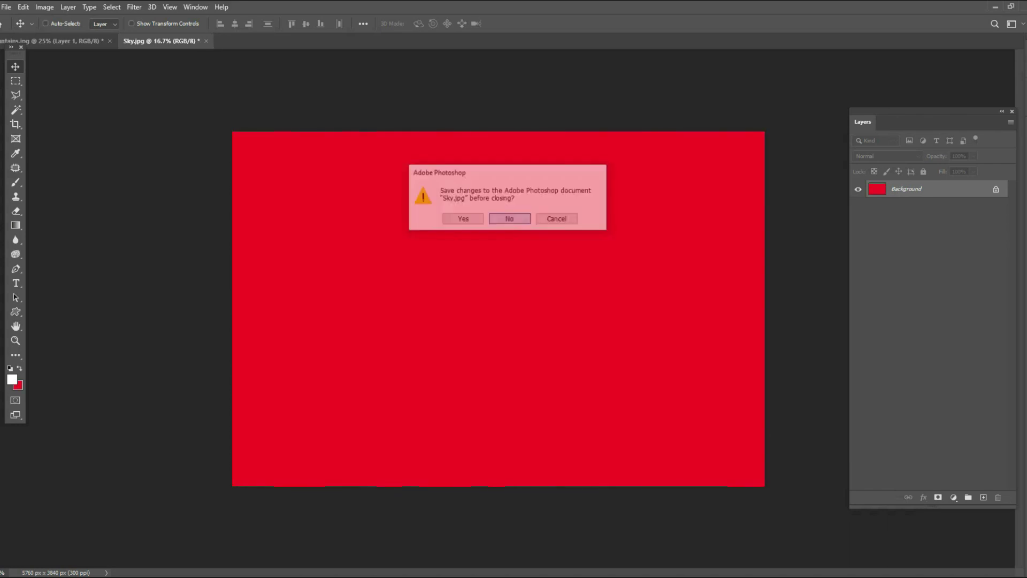
key("ctrl+v")
left_click_drag(558, 250, 584, 192)
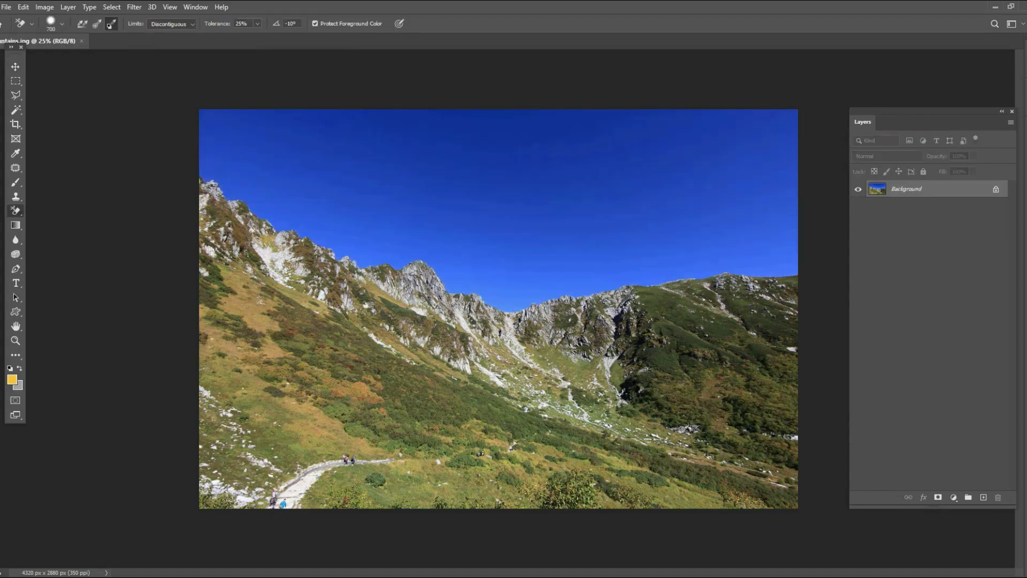
Choose the Background Eraser Tool for the original mountain photo
right_click(16, 210)
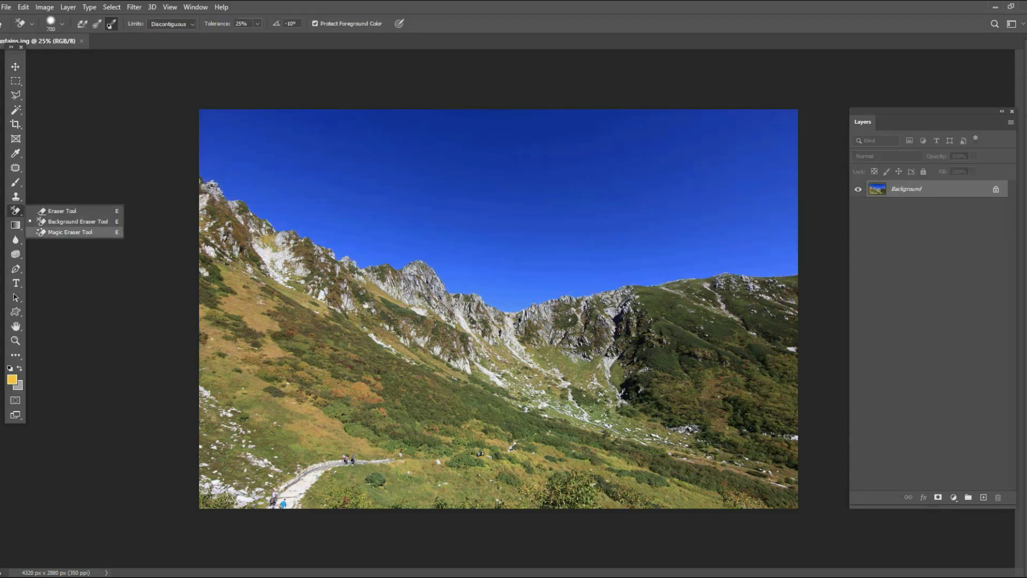
left_click(77, 221)
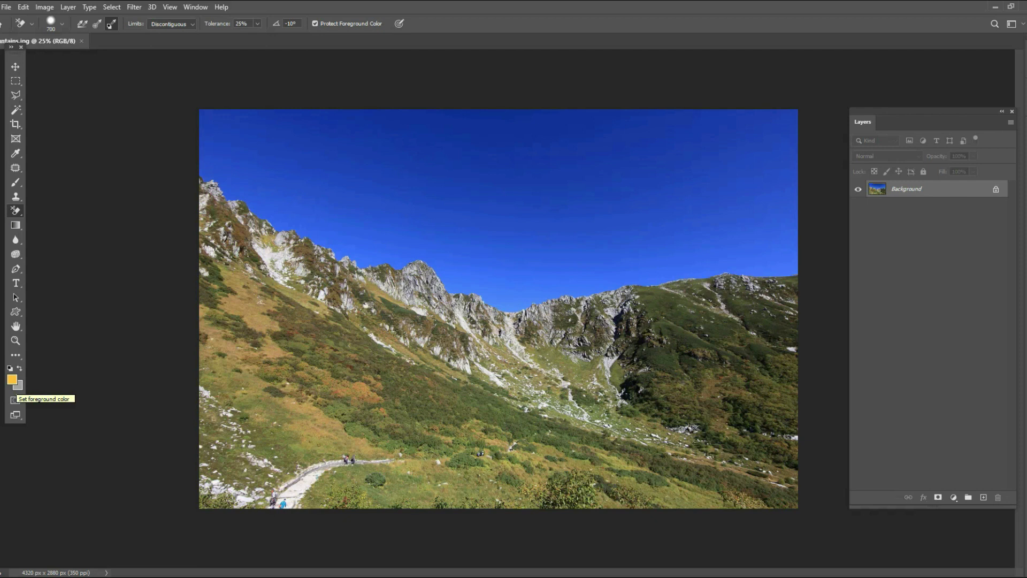
Set the foreground colour to the grey 9491a4 sampled from the mountain rocks, as the colour to protect
left_click(12, 381)
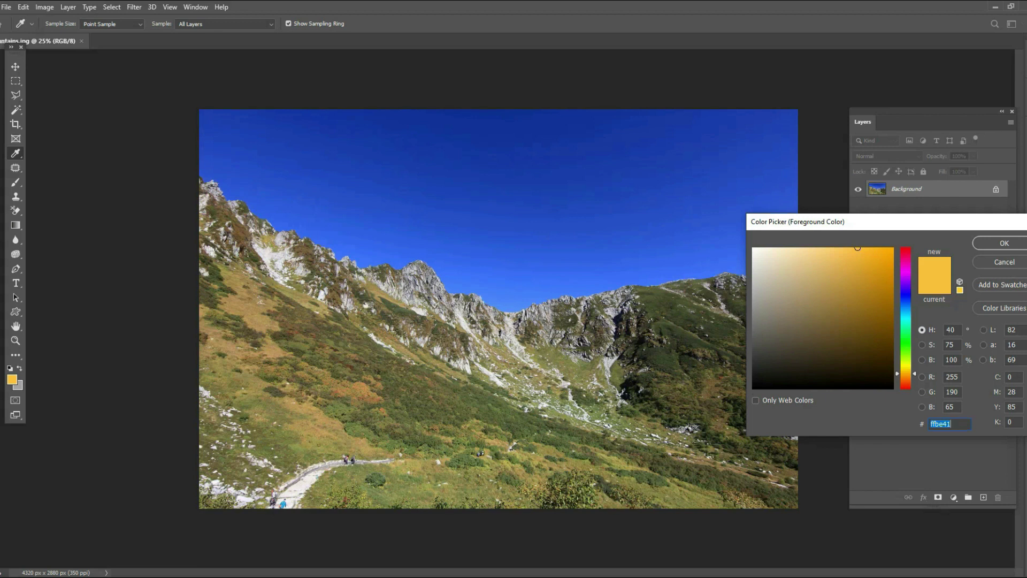
left_click(524, 412)
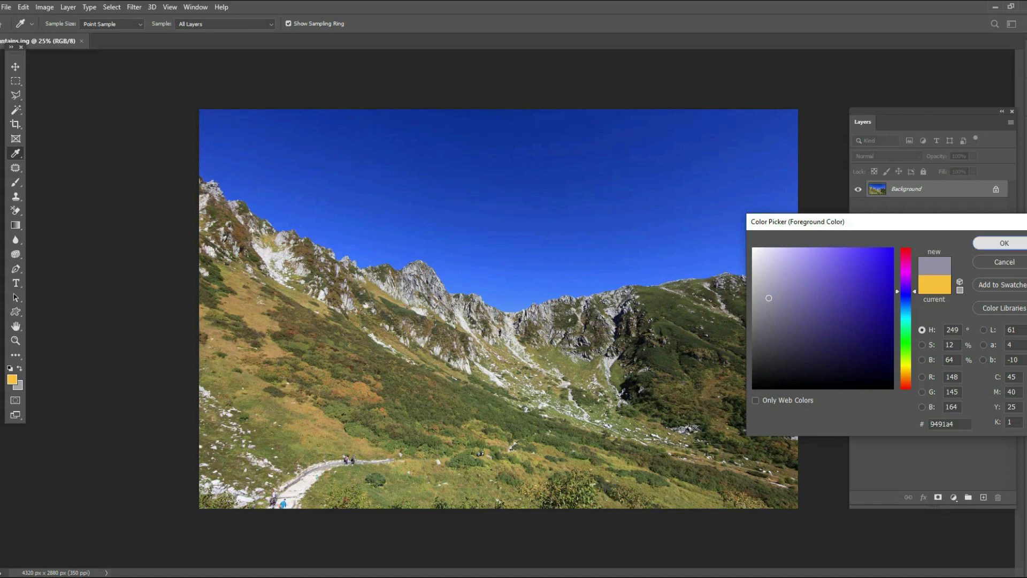
left_click(1004, 242)
Set the background colour to 4980fe and erase the lighter blue sky along the ridge with the Background Eraser
left_click(19, 386)
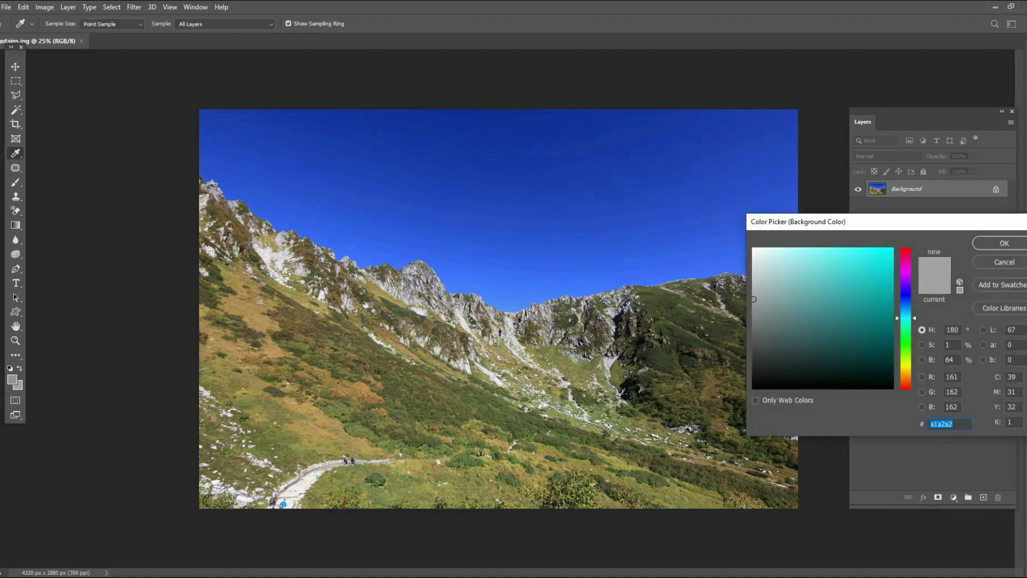
type("4980fe")
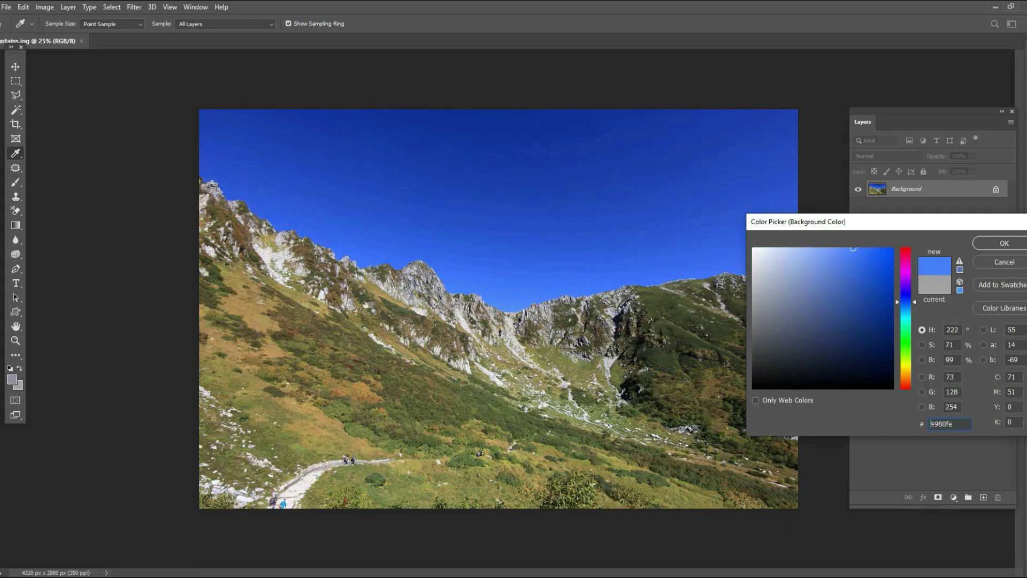
key("Return")
key("e")
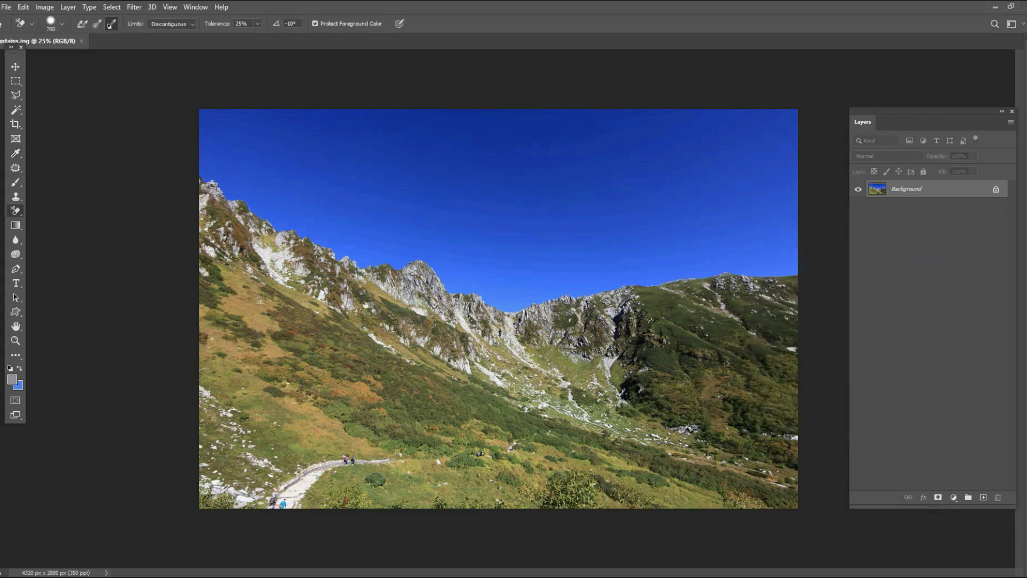
mouse_move(227, 172)
left_mouse_down()
mouse_move(284, 206)
mouse_move(455, 265)
mouse_move(775, 241)
left_mouse_up()
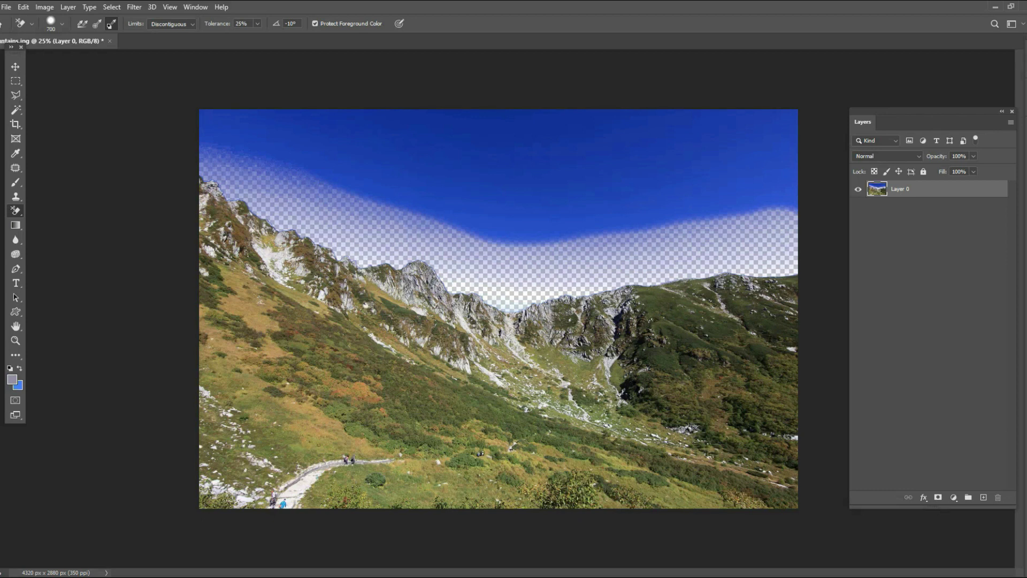
mouse_move(316, 219)
left_mouse_down()
mouse_move(556, 257)
mouse_move(797, 220)
left_mouse_up()
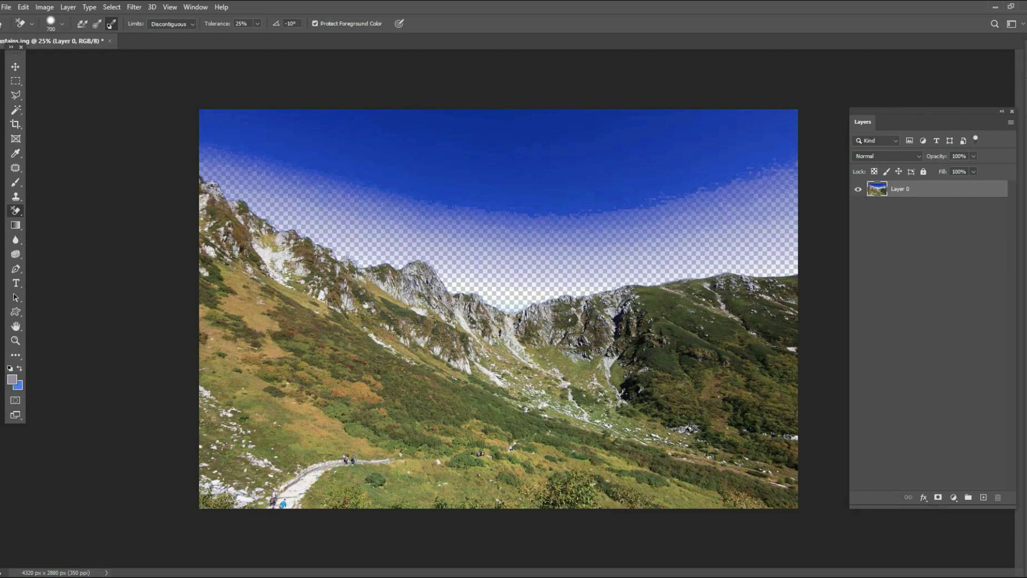
Set the background colour to 14339d and erase the dark blue upper part of the sky
left_click(19, 386)
type("14339d")
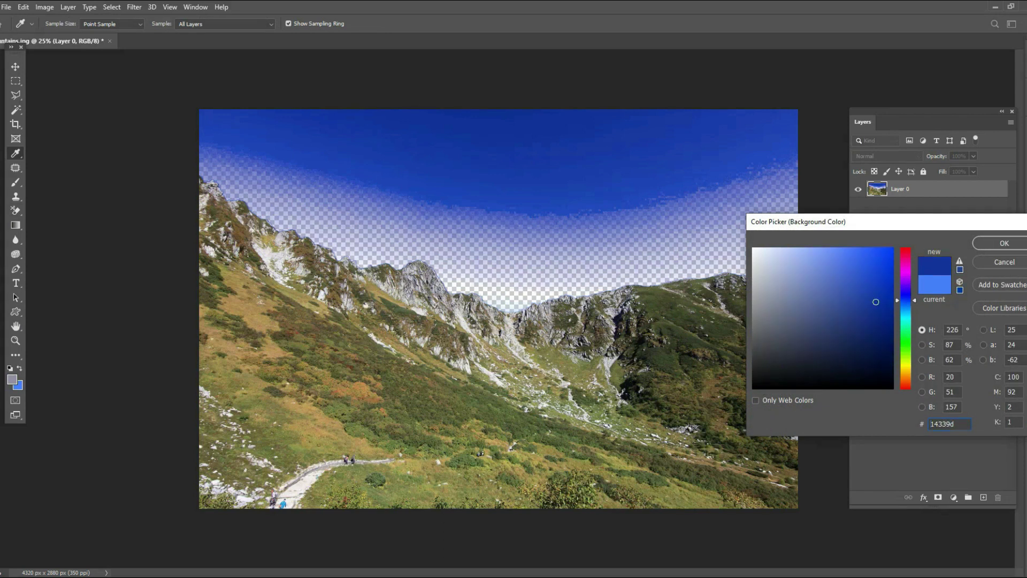
key("Return")
mouse_move(783, 157)
left_mouse_down()
mouse_move(560, 146)
mouse_move(736, 206)
mouse_move(593, 241)
mouse_move(385, 225)
mouse_move(246, 145)
mouse_move(476, 142)
mouse_move(562, 200)
left_mouse_up()
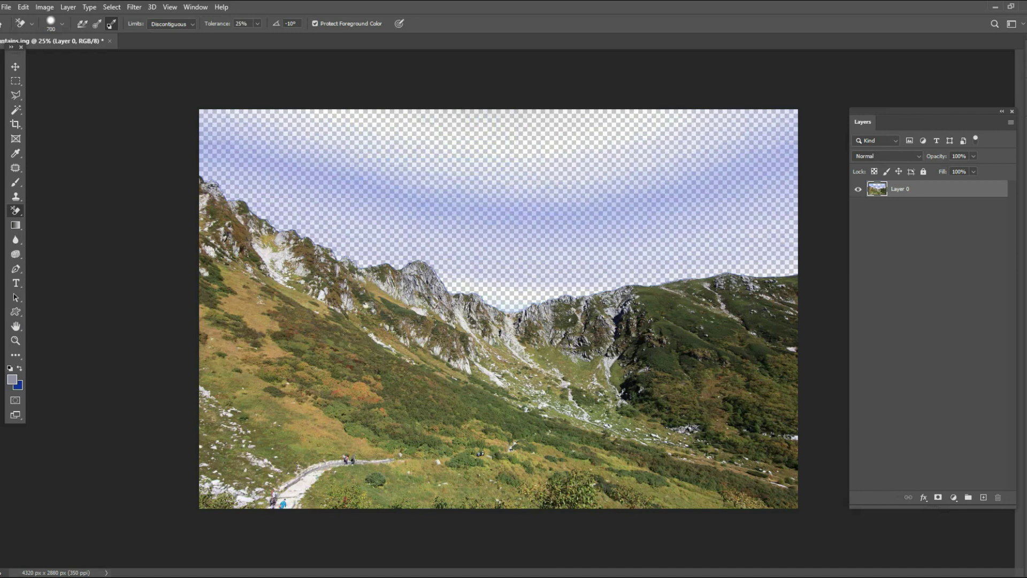
Change the background colour to 3762df and erase the remaining blue band across the middle of the sky
left_click(18, 384)
left_click(859, 265)
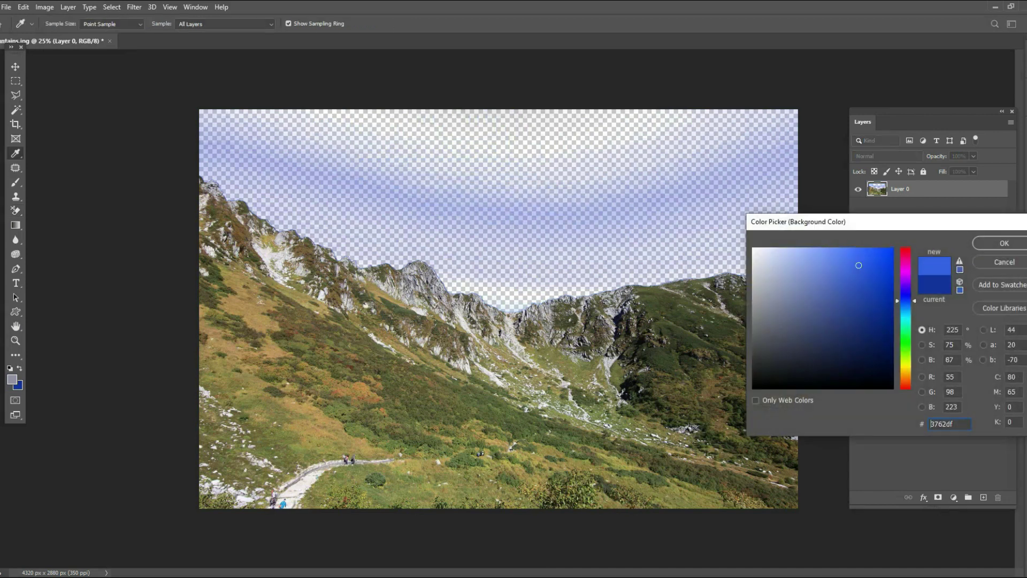
left_click(1004, 243)
mouse_move(752, 158)
left_mouse_down()
mouse_move(620, 179)
mouse_move(639, 230)
mouse_move(490, 246)
mouse_move(251, 161)
mouse_move(224, 137)
left_mouse_up()
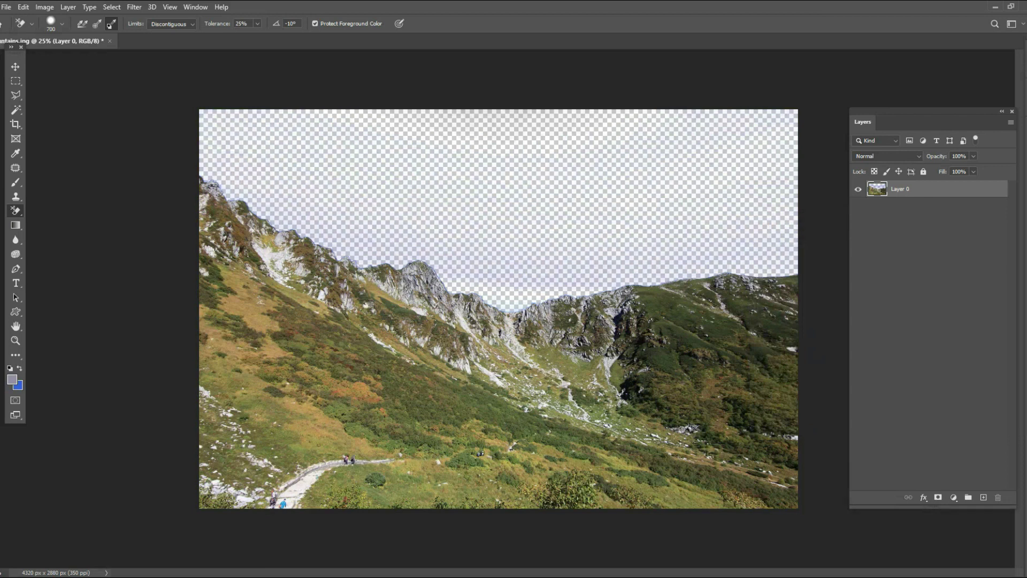
Sample the pale blue 8cceff at the dip of the ridge as the background colour
left_click(18, 384)
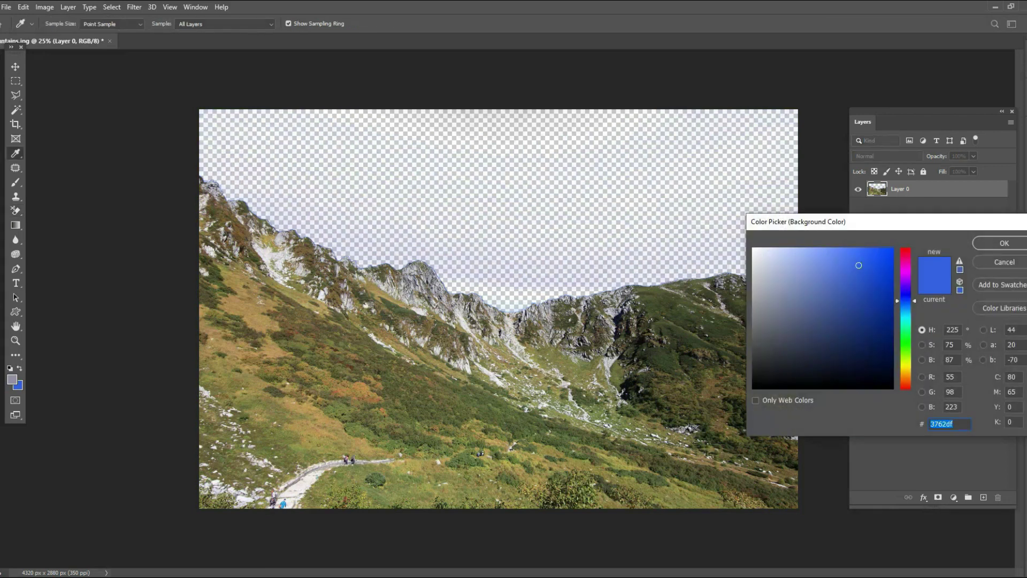
left_click(507, 306)
left_click(1004, 244)
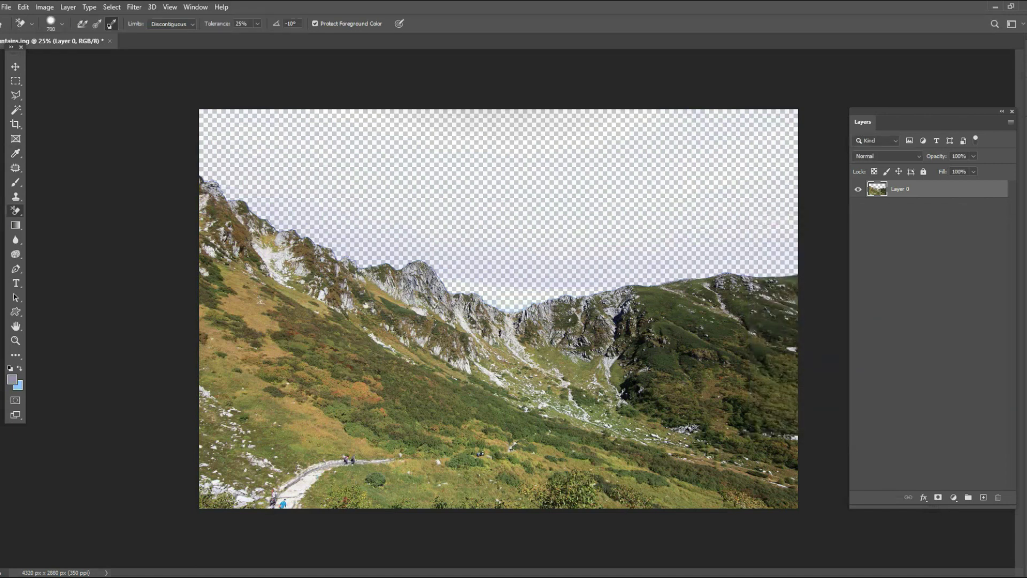
Set the background colour to 0023e0 and erase the leftover bluish haze just above the ridge
left_click(18, 384)
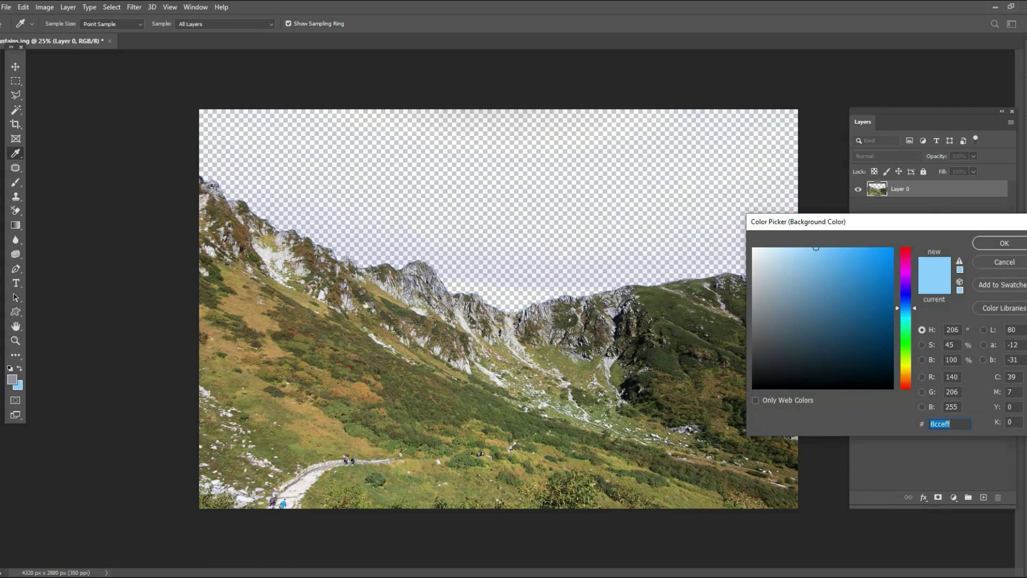
key("ctrl+v")
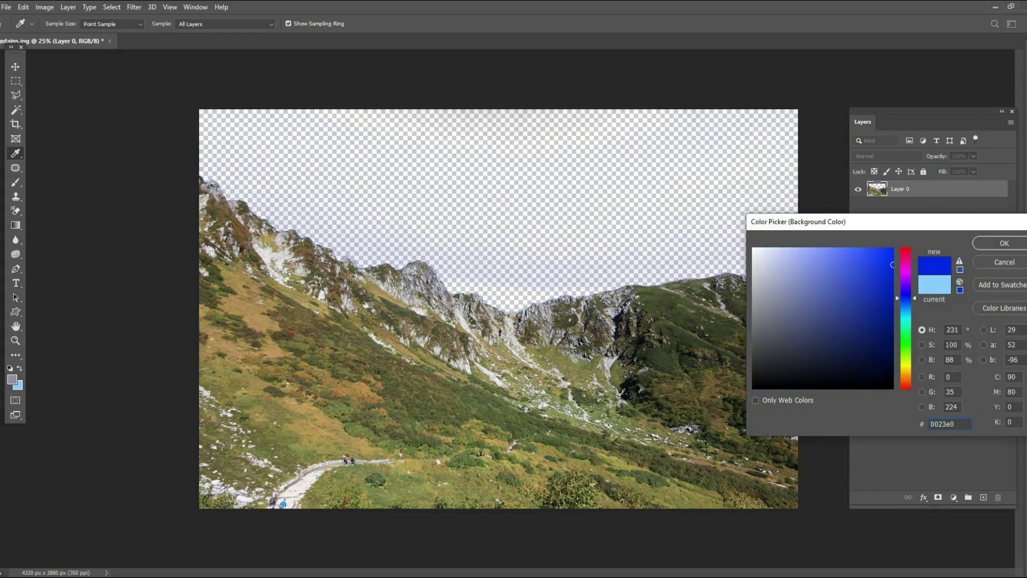
key("Return")
mouse_move(764, 247)
left_mouse_down()
mouse_move(612, 250)
mouse_move(272, 216)
left_mouse_up()
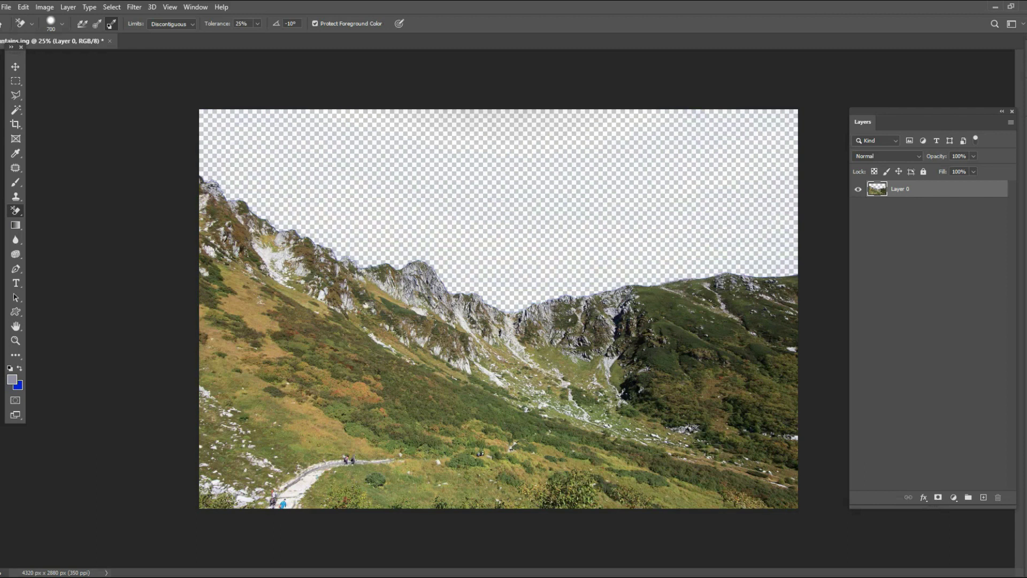